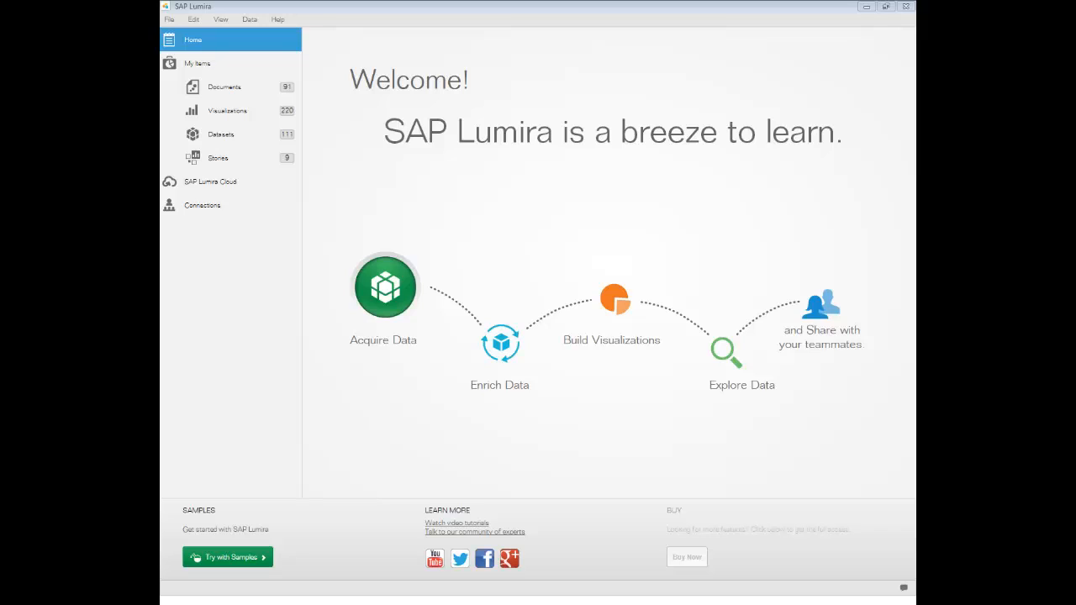
Look through the SAP Lumira Cloud page and the saved documents, visualizations, datasets and stories, ending on the documents list
{"action": "left_click", "coordinate": [210, 181]}
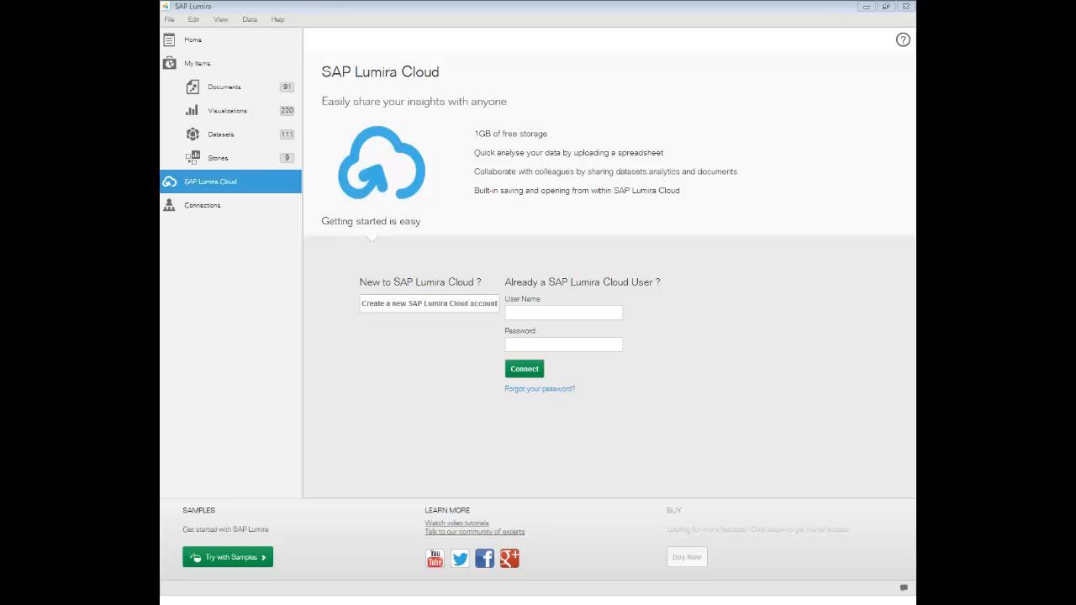
{"action": "left_click", "coordinate": [194, 40]}
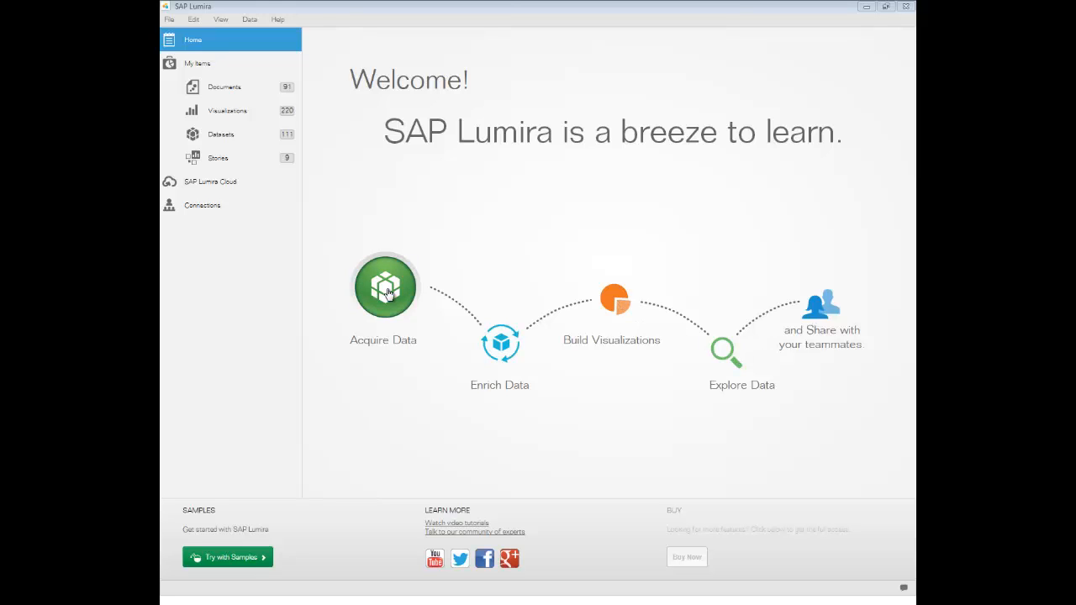
{"action": "left_click", "coordinate": [196, 64]}
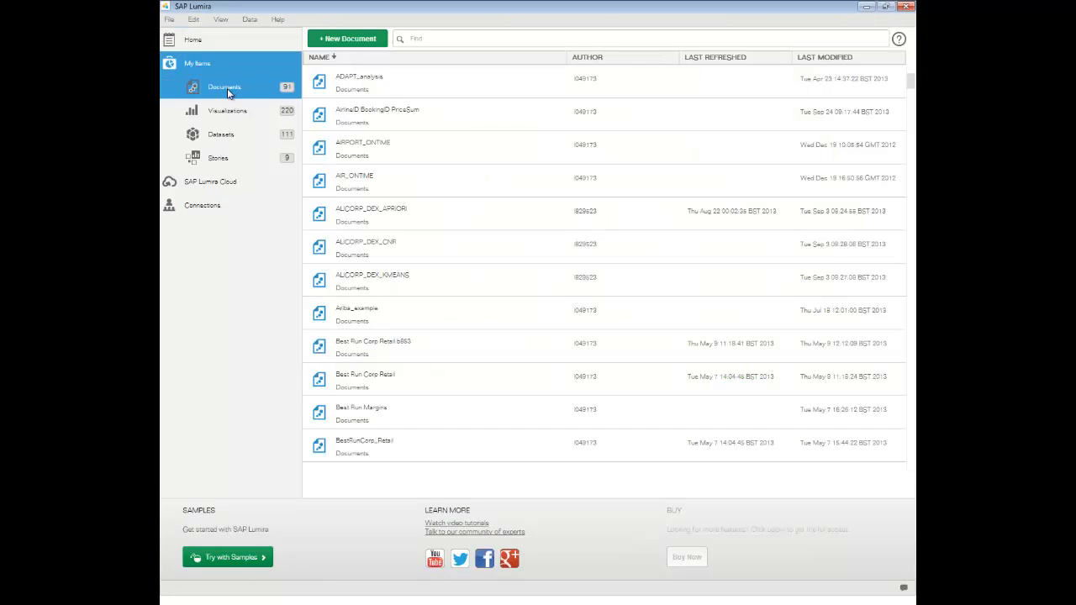
{"action": "left_click", "coordinate": [226, 89]}
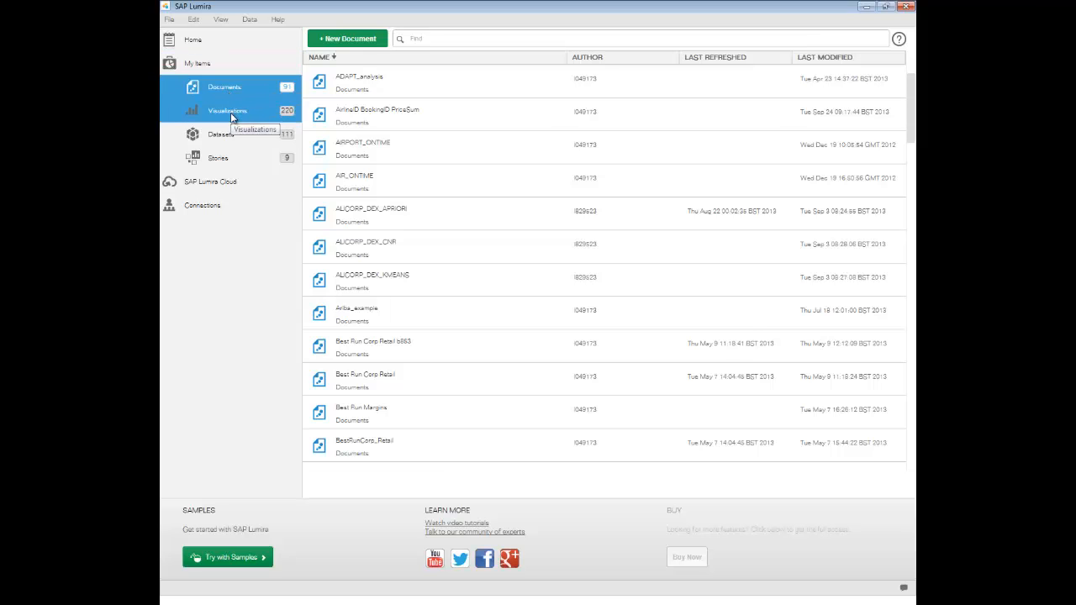
{"action": "left_click", "coordinate": [225, 112]}
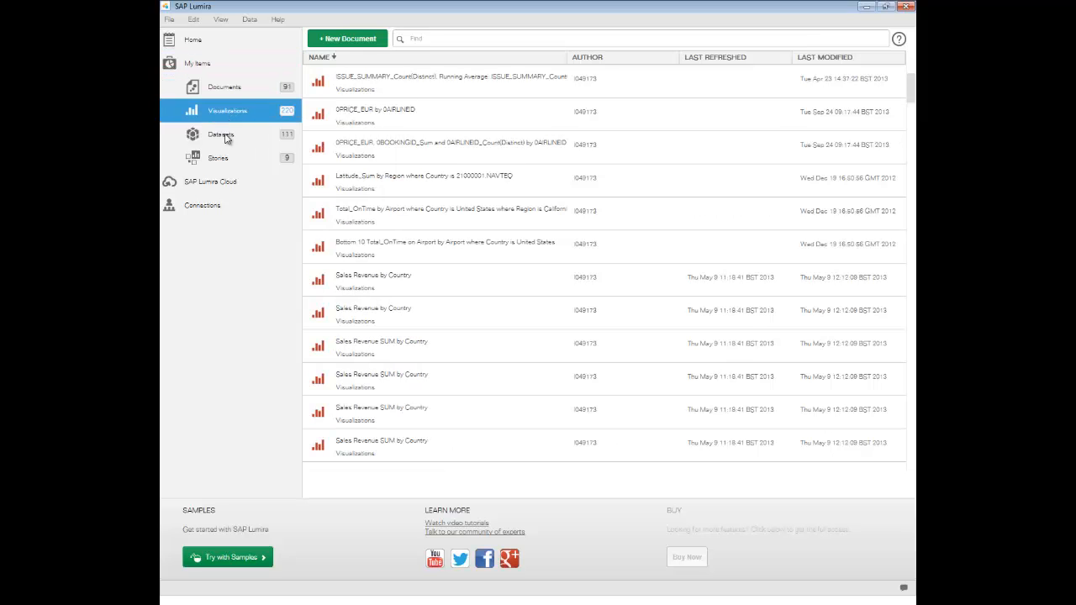
{"action": "left_click", "coordinate": [224, 134]}
{"action": "left_click", "coordinate": [225, 159]}
{"action": "left_click", "coordinate": [225, 86]}
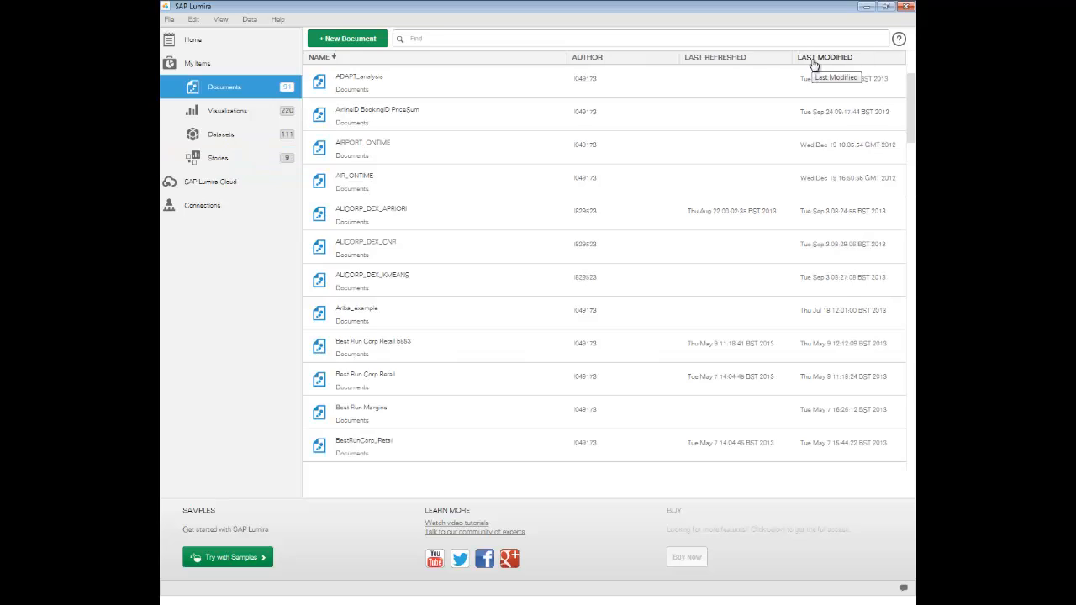
Sort the documents by last modified date and search them for "yoga"
{"action": "left_click", "coordinate": [812, 65]}
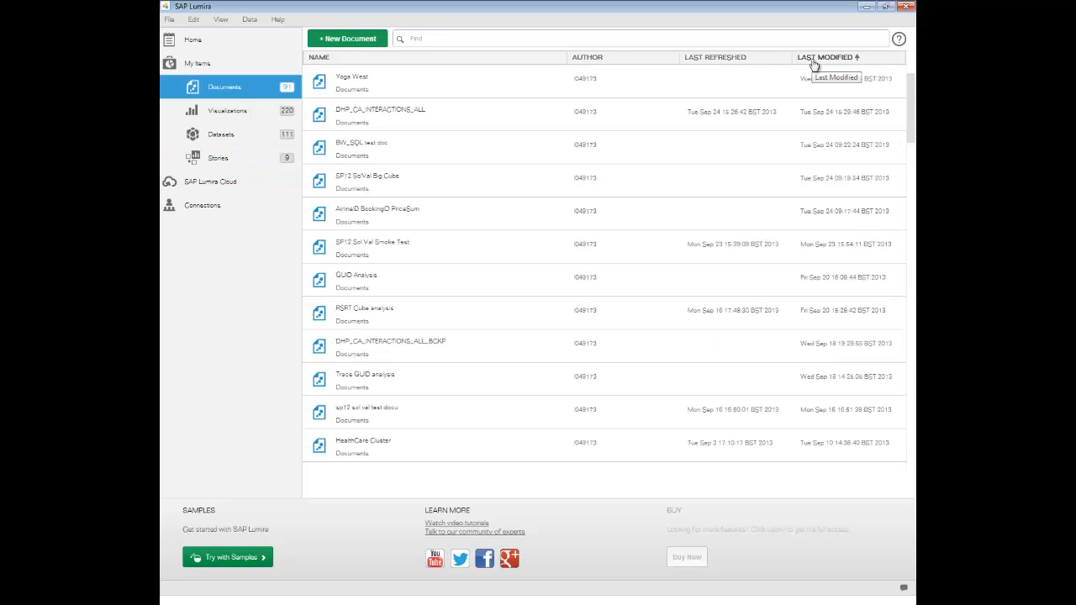
{"action": "left_click", "coordinate": [428, 38]}
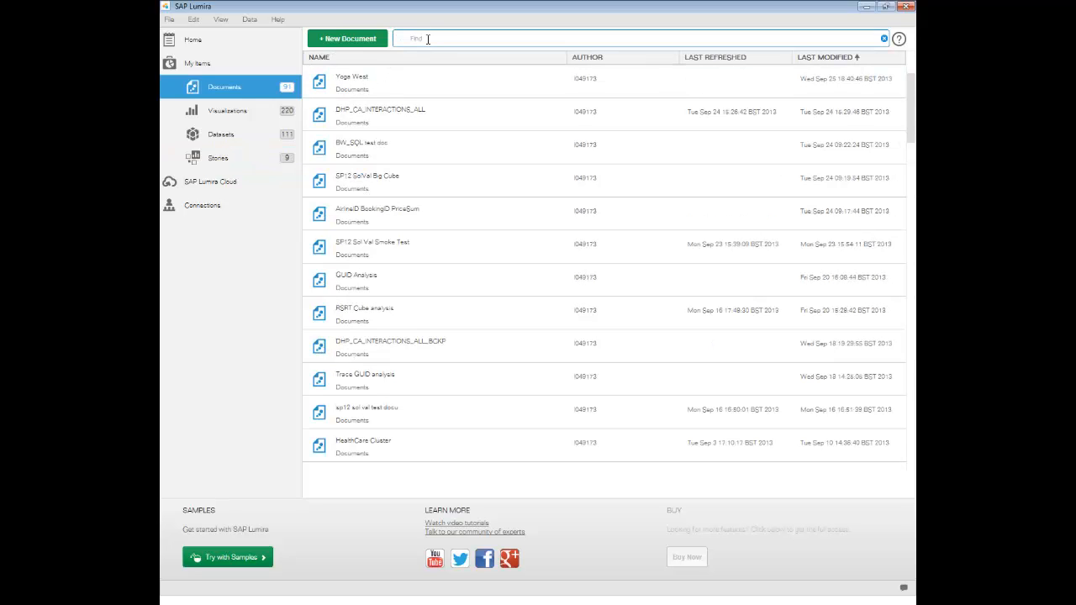
{"action": "type", "text": "yoga"}
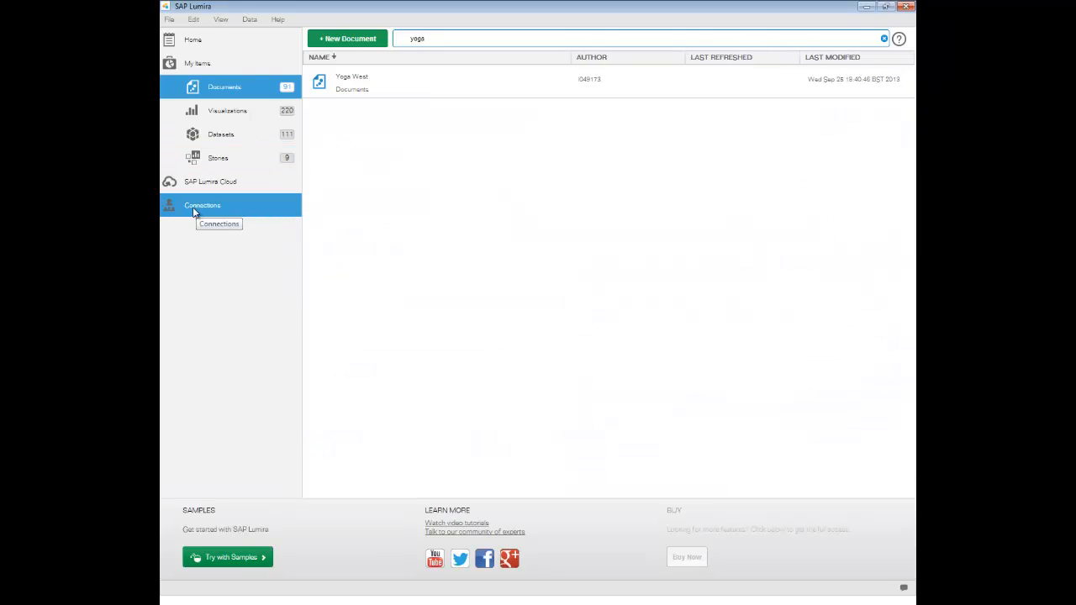
Filter the saved connections by "wdf" and select the ld9506.wdf.sap.corp connection
{"action": "left_click", "coordinate": [192, 212]}
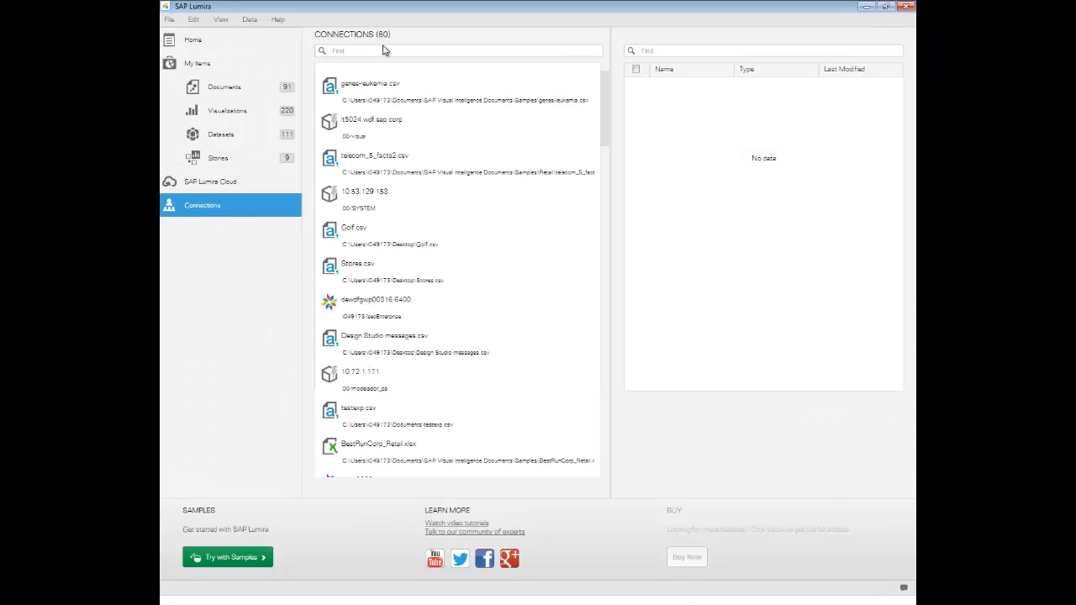
{"action": "left_click", "coordinate": [382, 50]}
{"action": "type", "text": "wdf"}
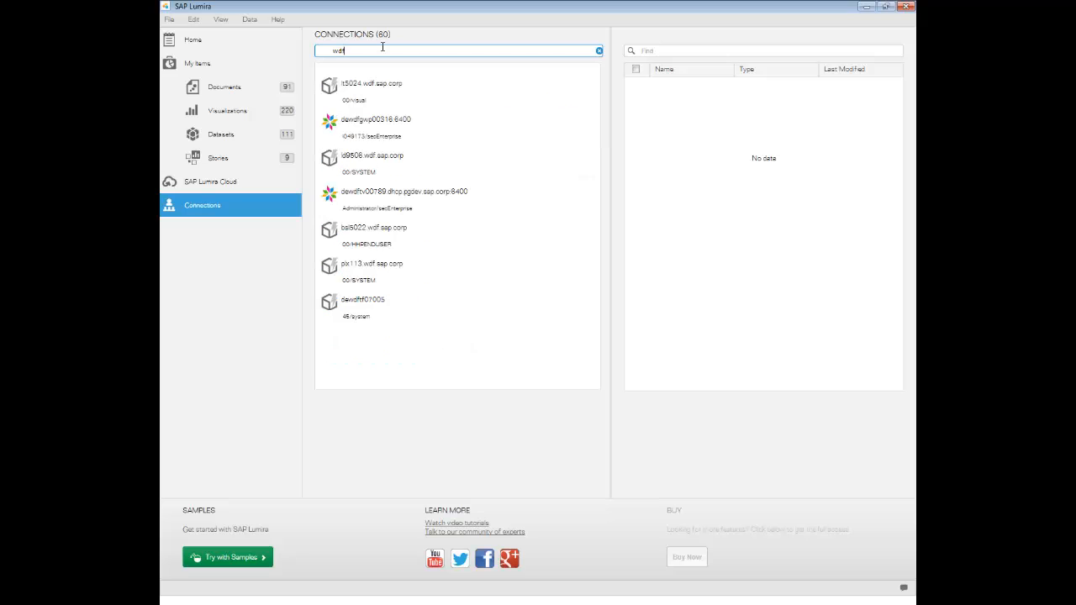
{"action": "left_click", "coordinate": [367, 159]}
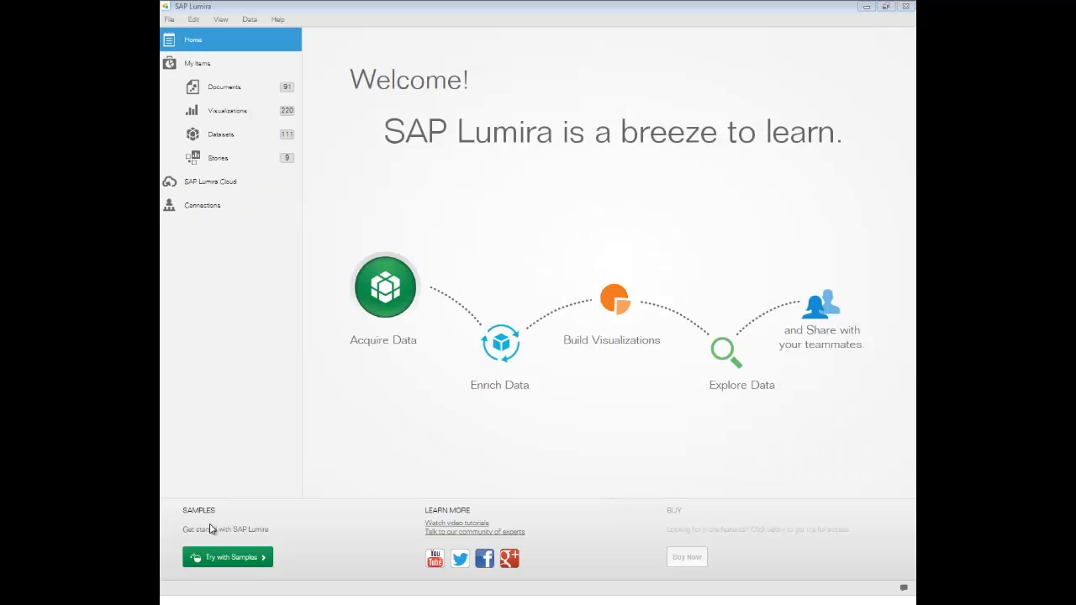
List the sample documents and datasets, and try the links to the video tutorials and the expert community
{"action": "left_click", "coordinate": [231, 559]}
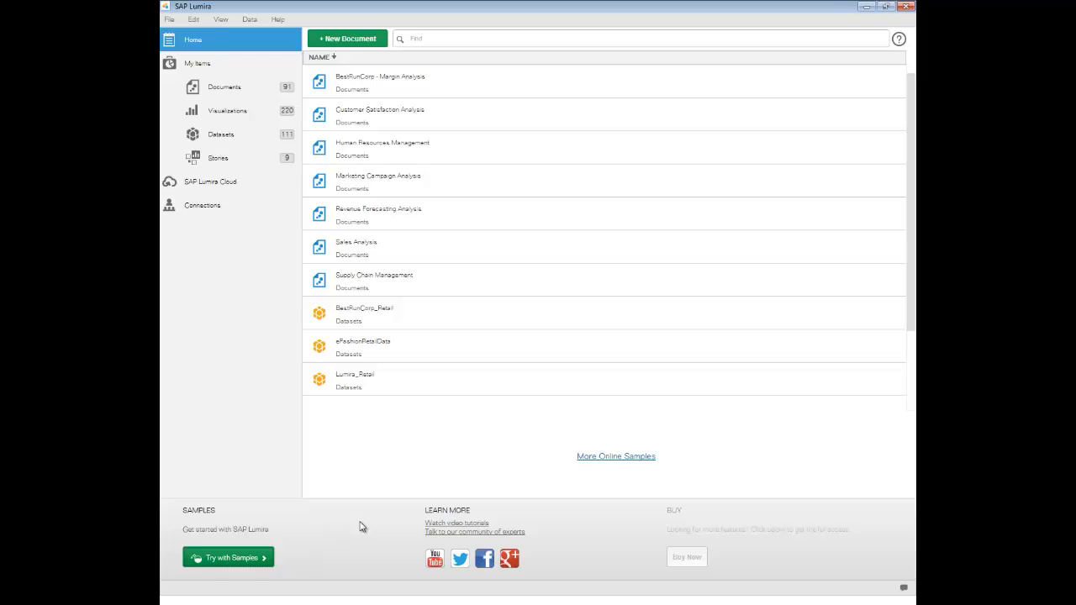
{"action": "left_click", "coordinate": [452, 527]}
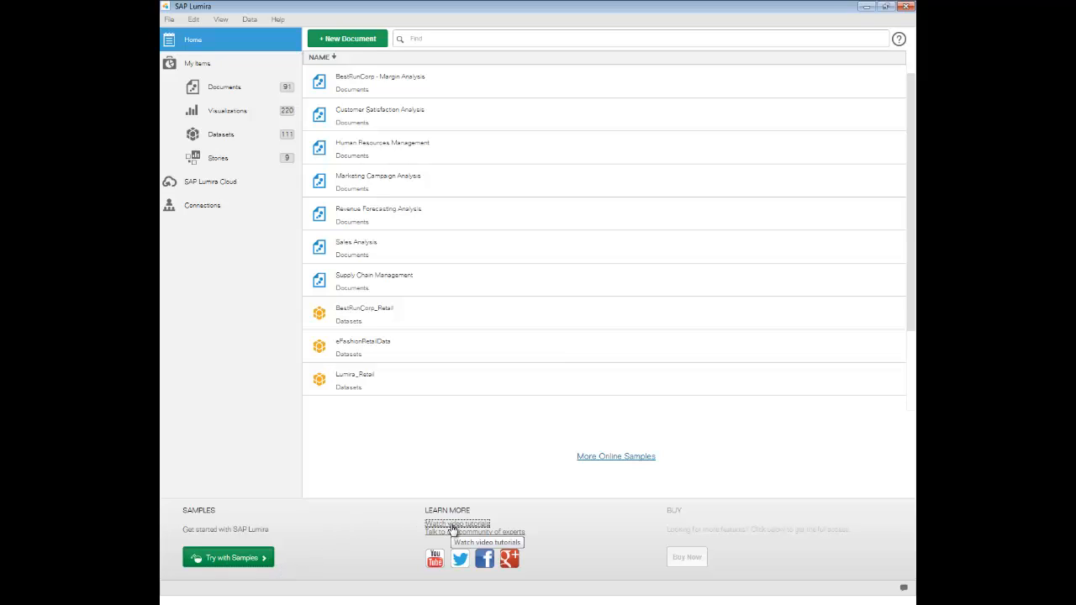
{"action": "left_click", "coordinate": [455, 534]}
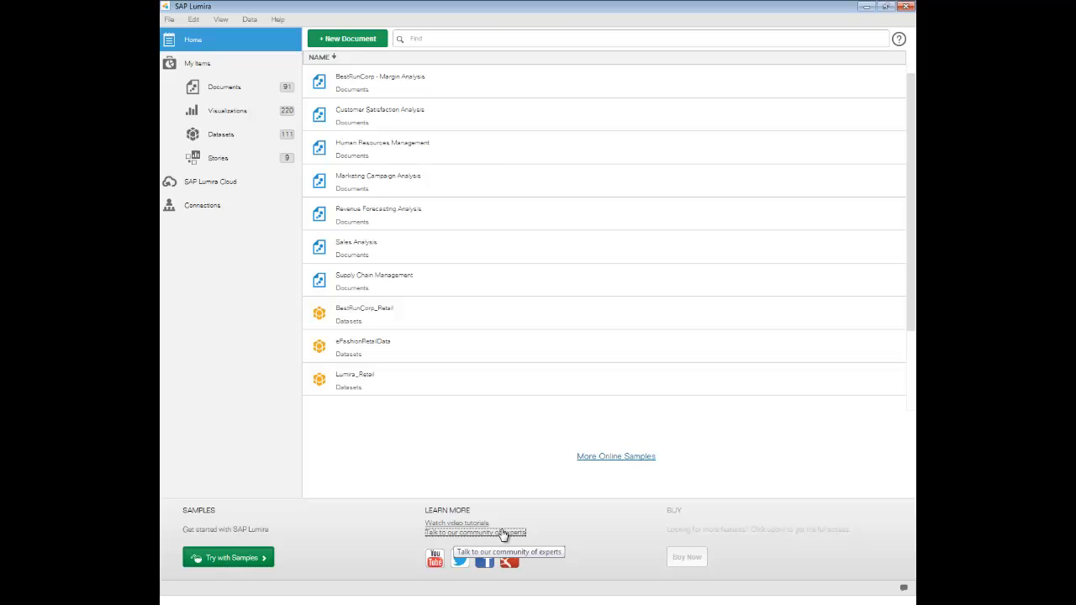
Inspect the product feedback form and dismiss it without submitting
{"action": "left_click", "coordinate": [904, 594]}
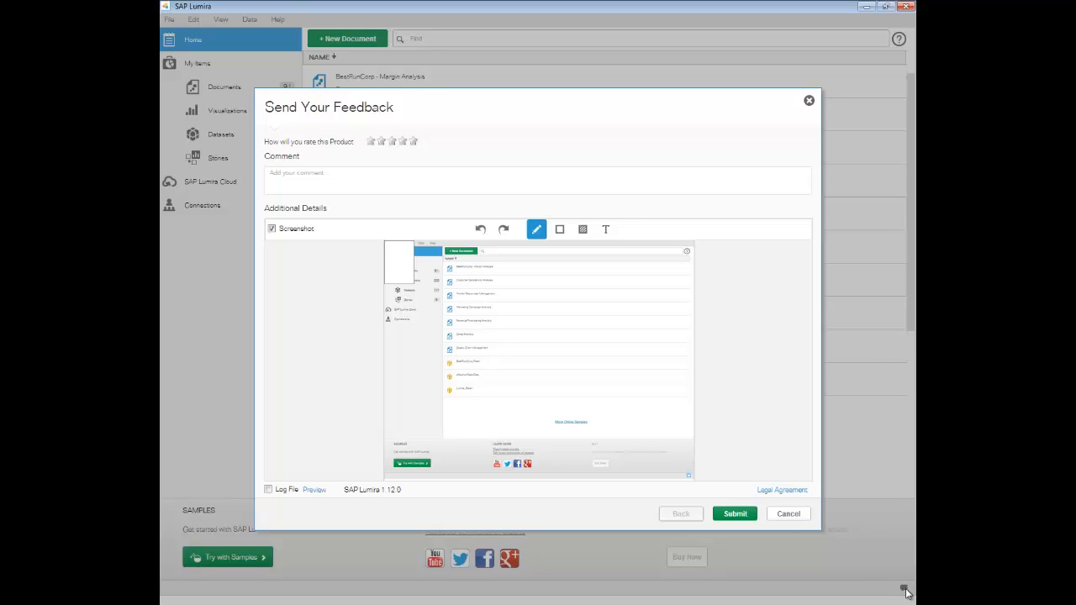
{"action": "left_click", "coordinate": [789, 513]}
Open the application preferences and examine the available interface languages and fonts without changing them
{"action": "left_click", "coordinate": [169, 19]}
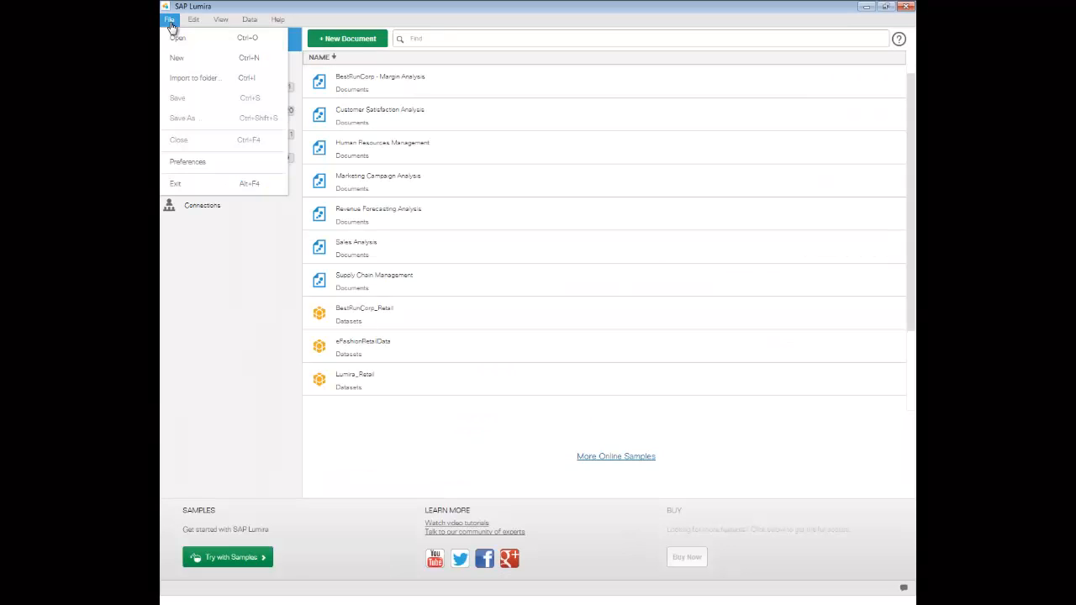
{"action": "left_click", "coordinate": [178, 161]}
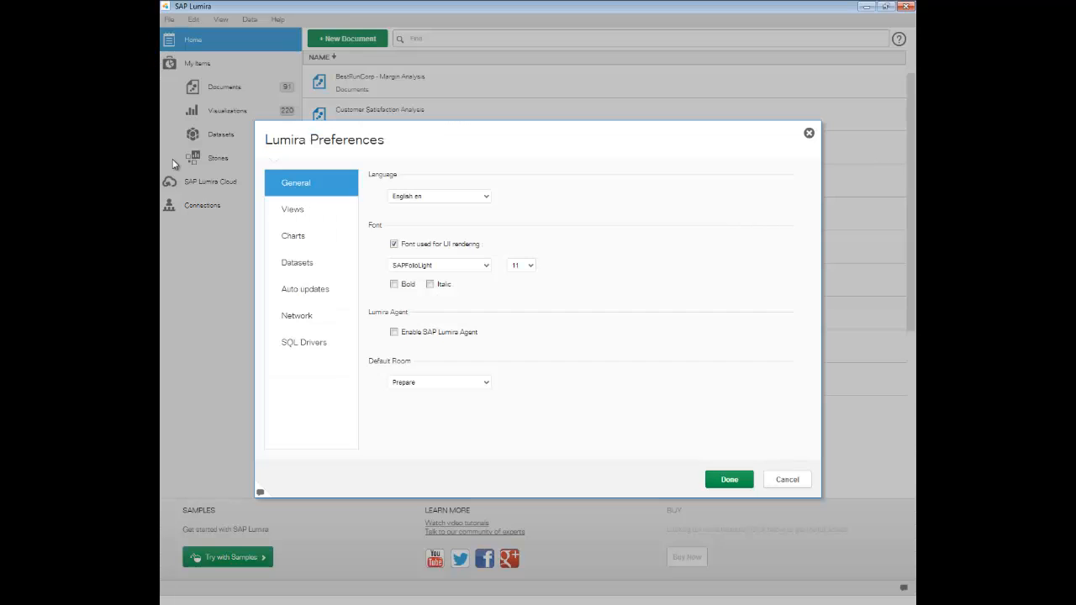
{"action": "left_click", "coordinate": [486, 198]}
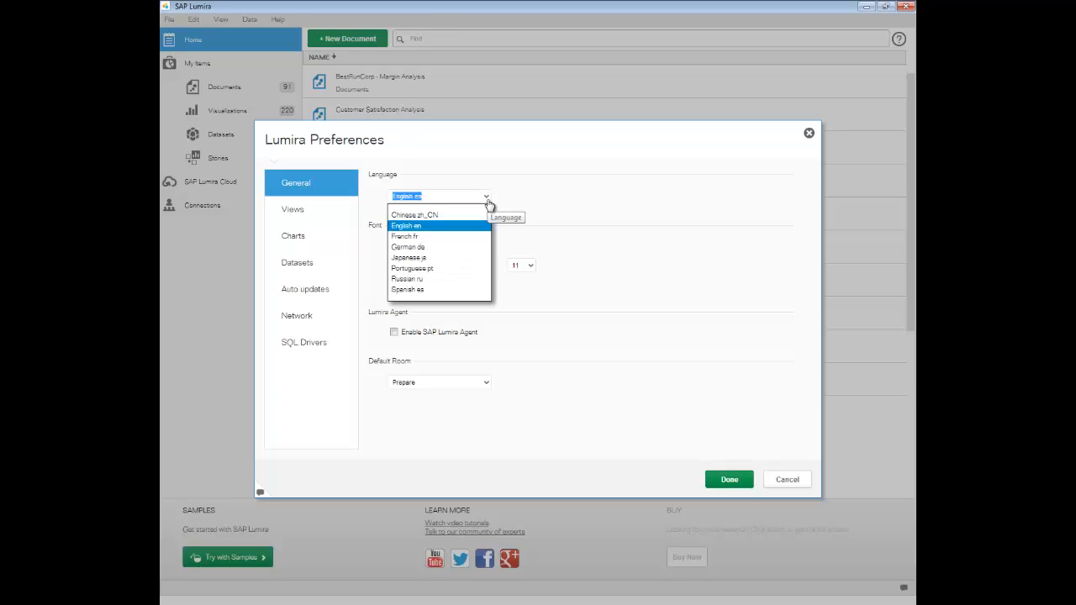
{"action": "left_click", "coordinate": [487, 200]}
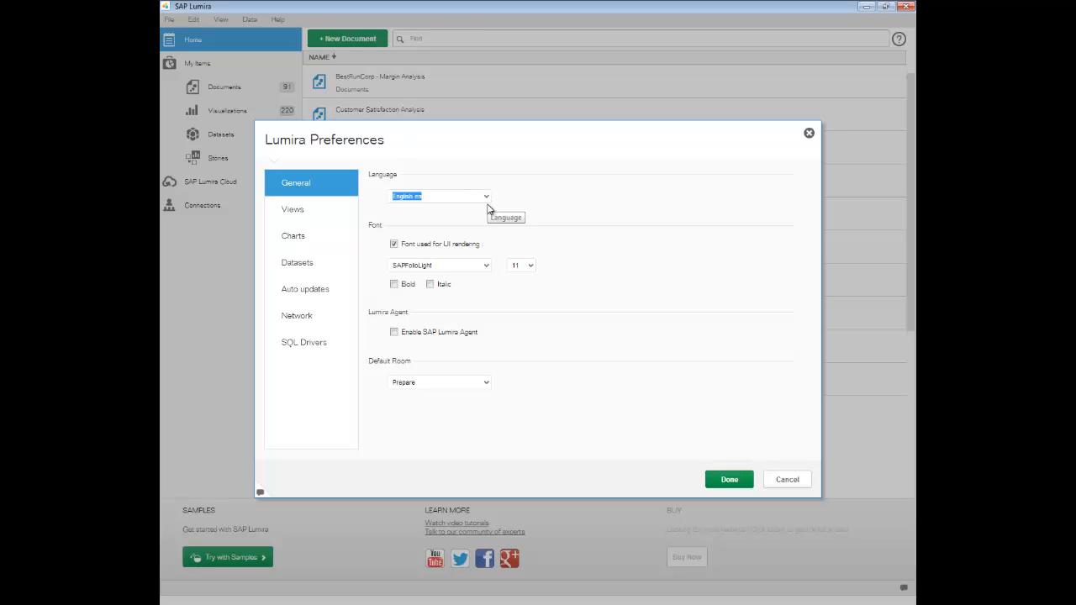
{"action": "left_click", "coordinate": [488, 267]}
{"action": "left_click", "coordinate": [485, 267]}
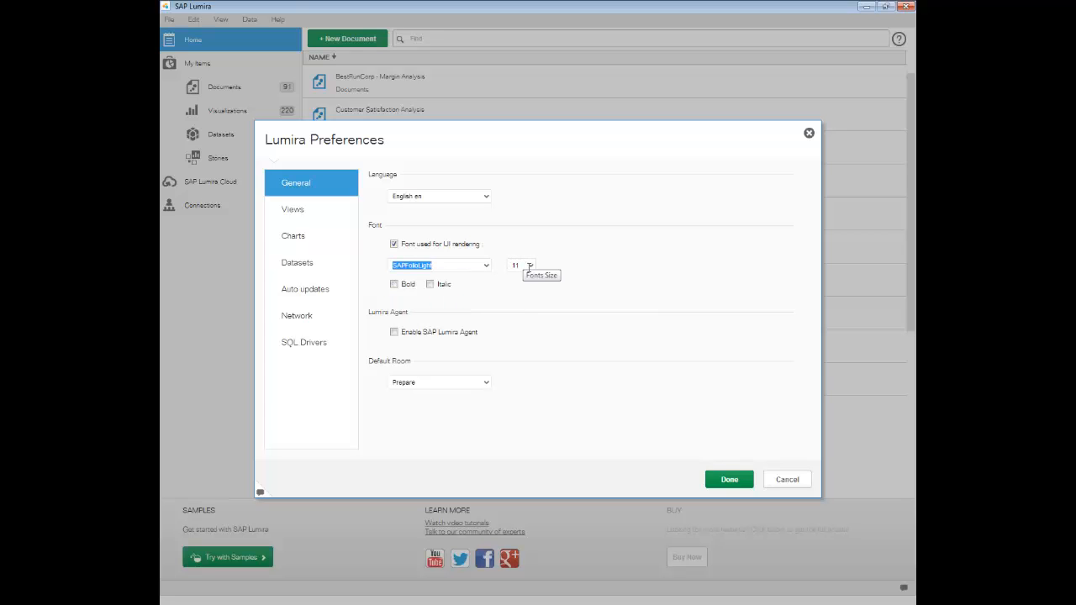
Enable the SAP Lumira Agent and display the choices for the default room
{"action": "left_click", "coordinate": [429, 334]}
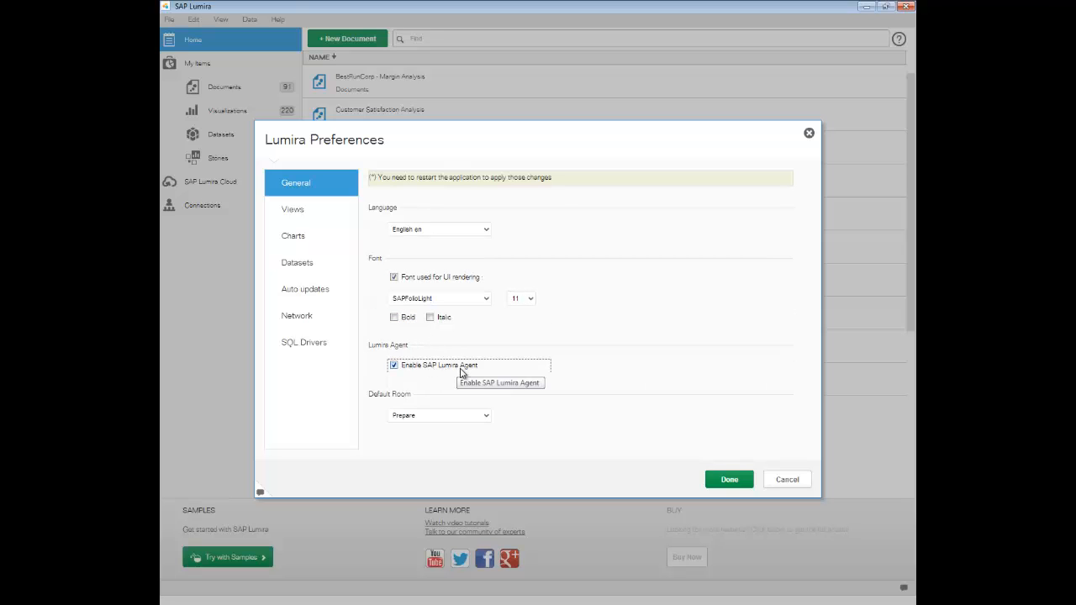
{"action": "left_click", "coordinate": [485, 415]}
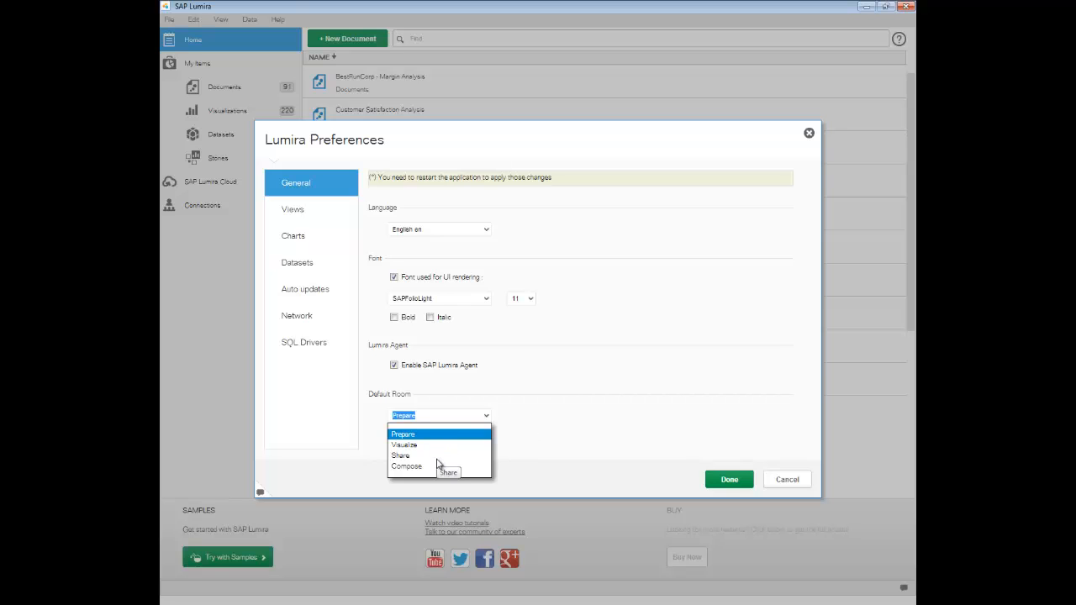
Examine the preferences for the default layout of each data source and for the chart color palette
{"action": "left_click", "coordinate": [315, 213]}
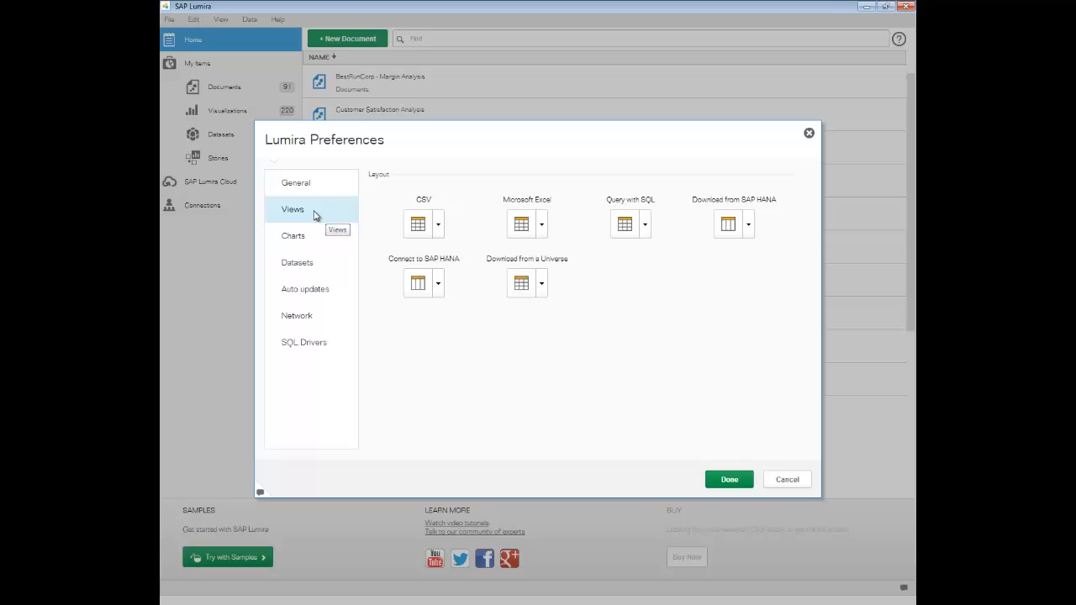
{"action": "left_click", "coordinate": [438, 225]}
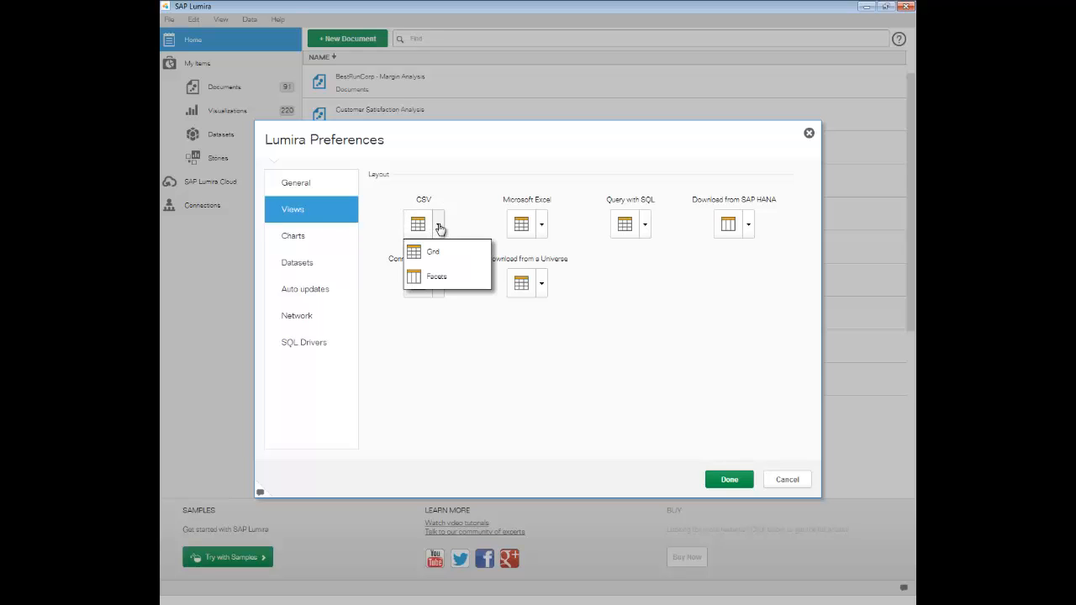
{"action": "left_click", "coordinate": [542, 228]}
{"action": "left_click", "coordinate": [315, 238]}
{"action": "left_click", "coordinate": [487, 232]}
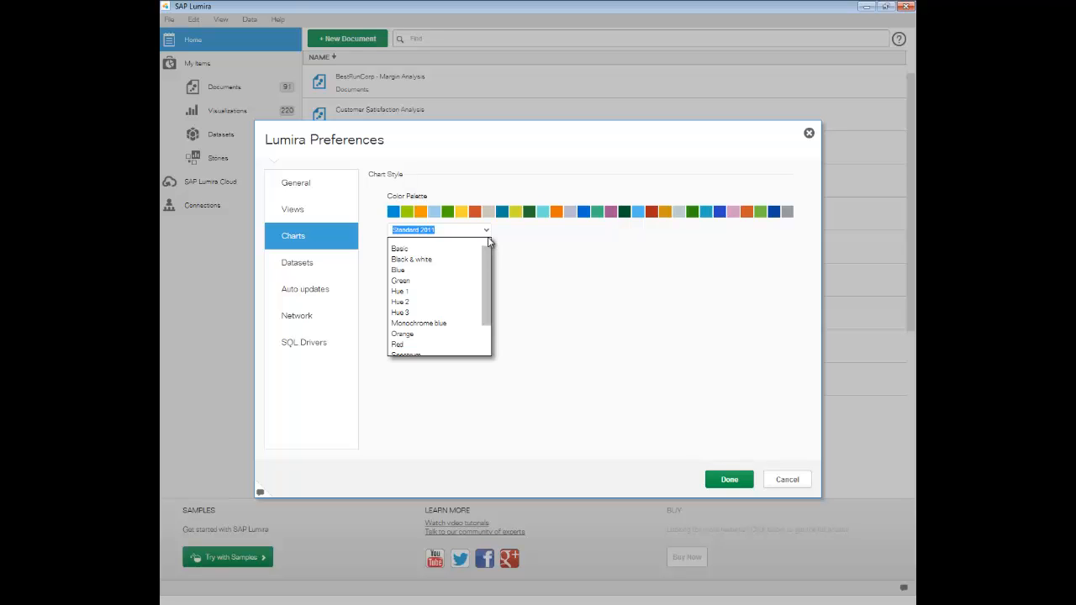
{"action": "left_click", "coordinate": [486, 233]}
{"action": "left_click", "coordinate": [454, 324]}
Review the preferences for datasets, auto updates, network and SQL drivers
{"action": "left_click", "coordinate": [303, 265]}
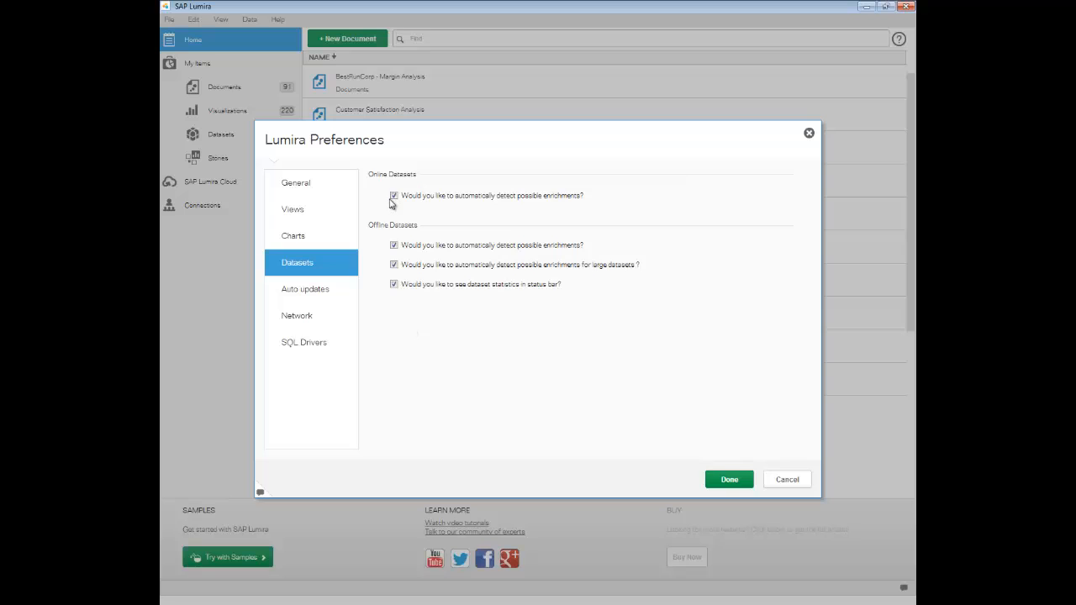
{"action": "left_click", "coordinate": [316, 292]}
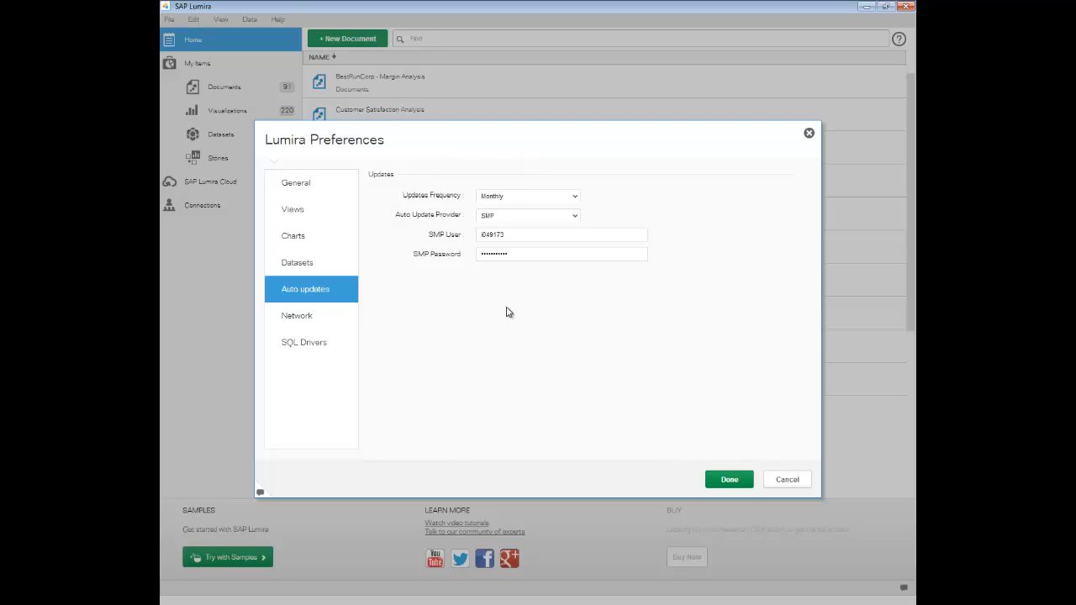
{"action": "left_click", "coordinate": [351, 316]}
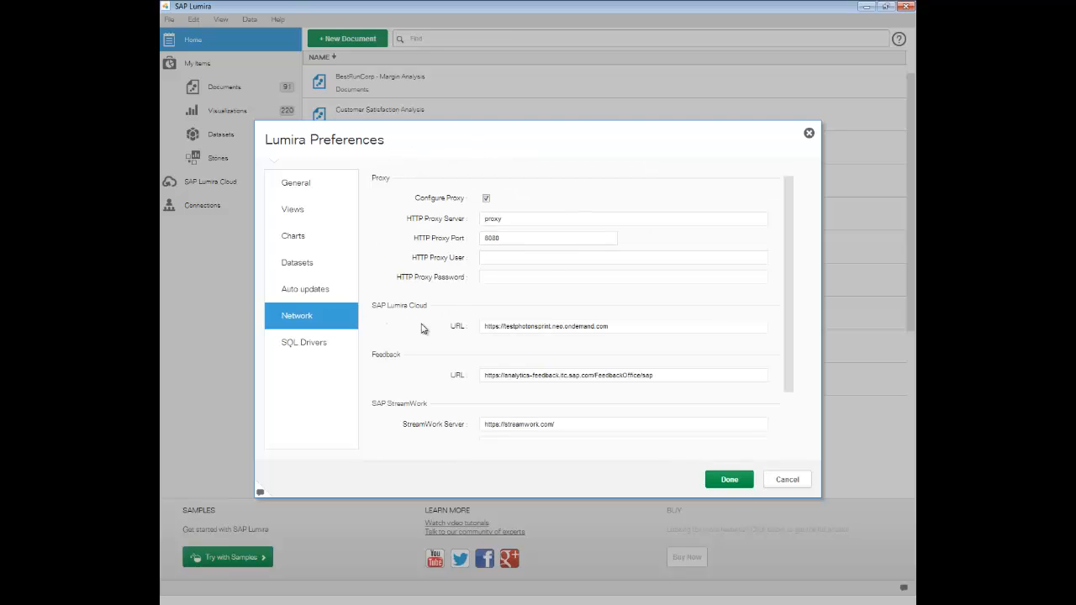
{"action": "left_click", "coordinate": [302, 348]}
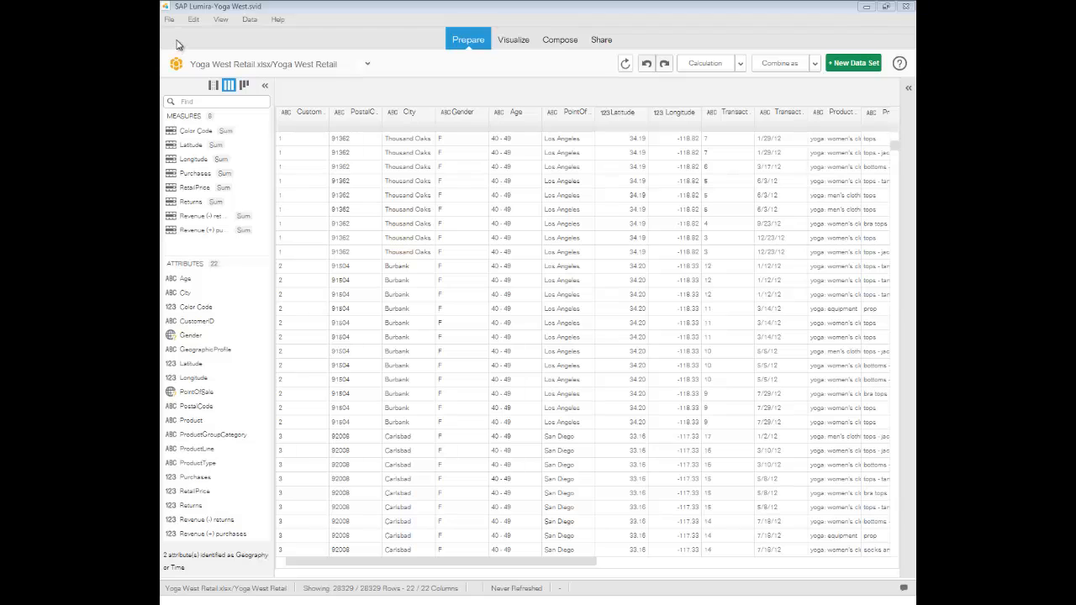
Display the Yoga West Retail dataset as facets and look at the aggregation options of the Color Code measure
{"action": "left_click", "coordinate": [243, 88]}
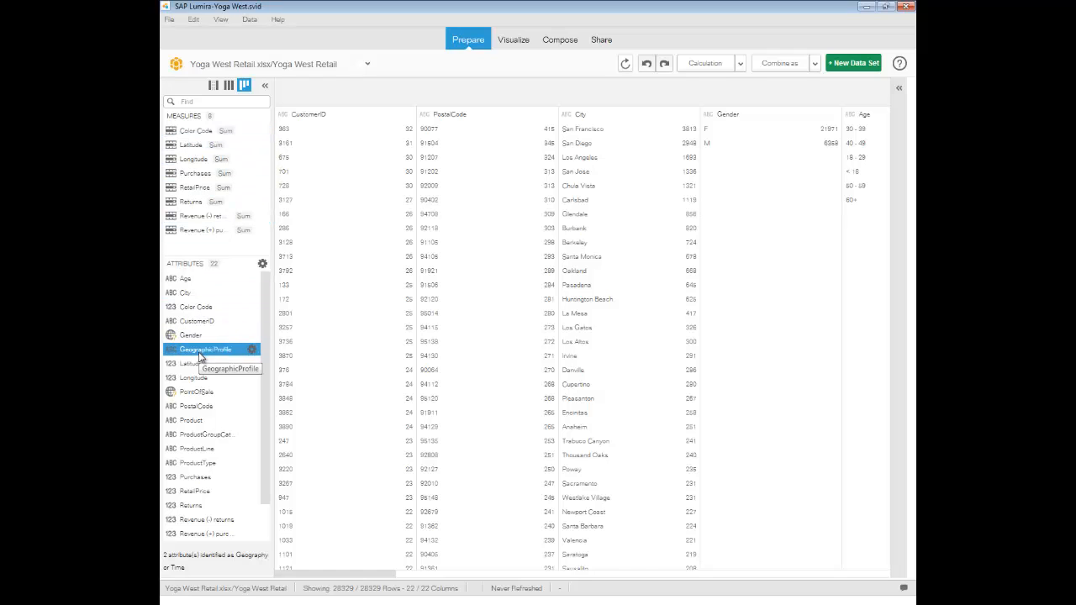
{"action": "left_click", "coordinate": [195, 102]}
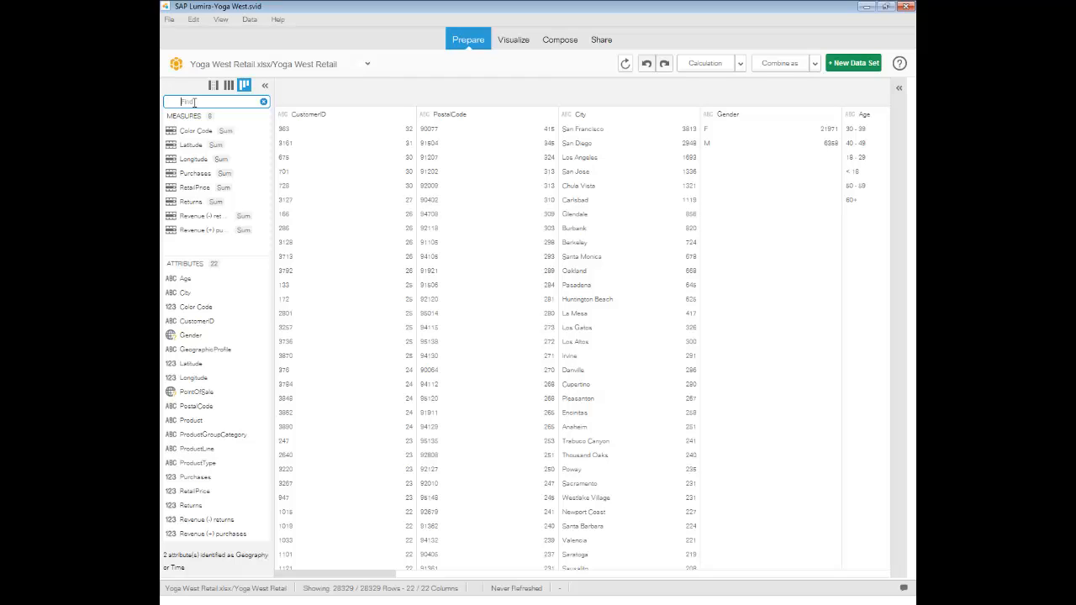
{"action": "left_click", "coordinate": [262, 133]}
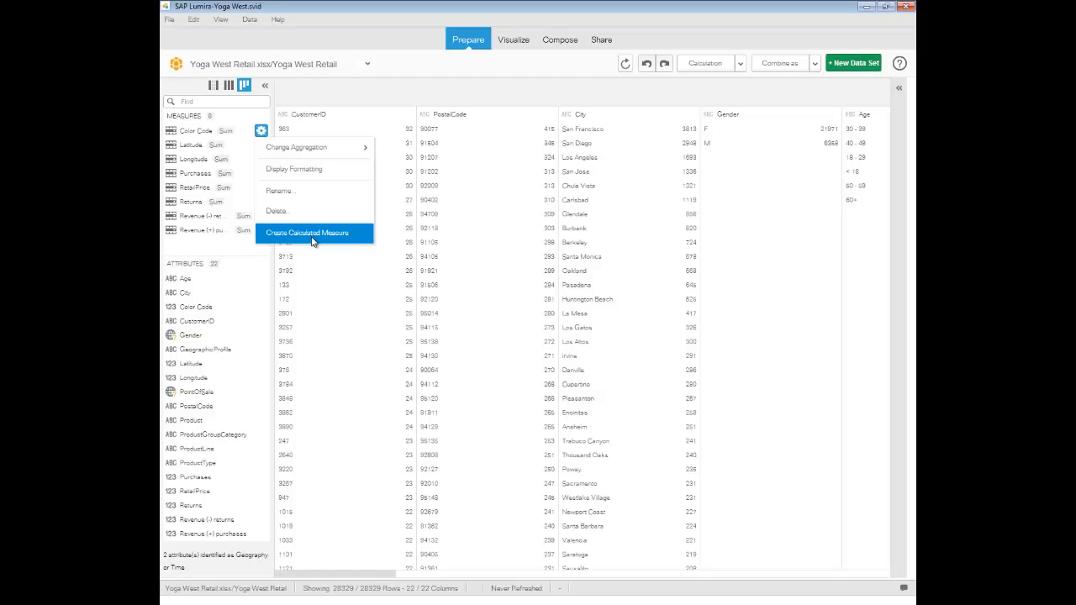
{"action": "mouse_move", "coordinate": [318, 154]}
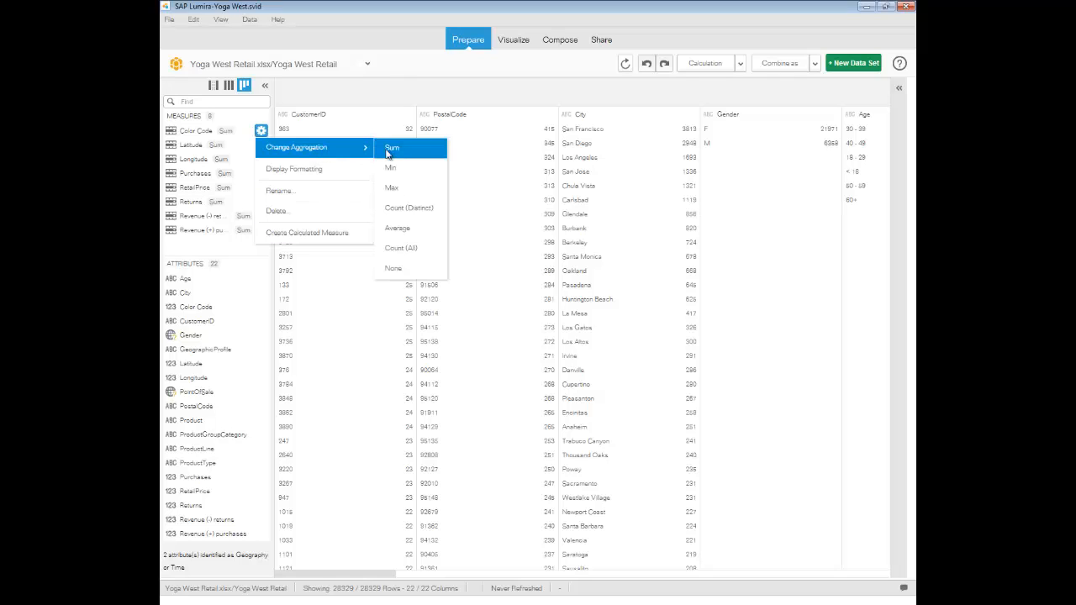
{"action": "left_click", "coordinate": [300, 89]}
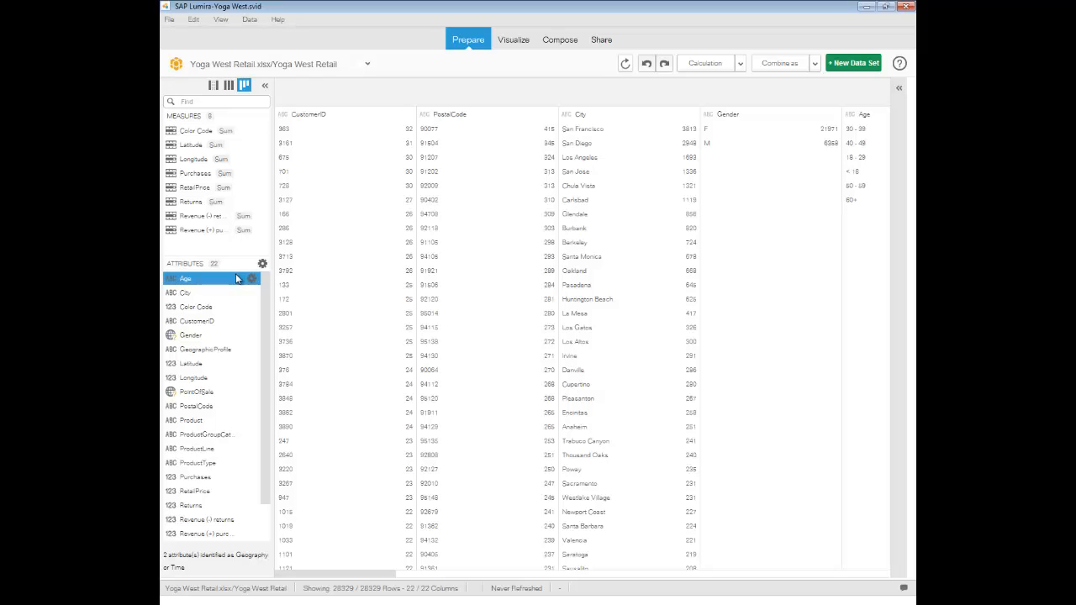
Examine the geographic hierarchy options of the PointOfSale attribute and the date conversion of TransactionDateTime, leaving both attributes as they are
{"action": "left_click", "coordinate": [251, 391]}
{"action": "mouse_move", "coordinate": [340, 258]}
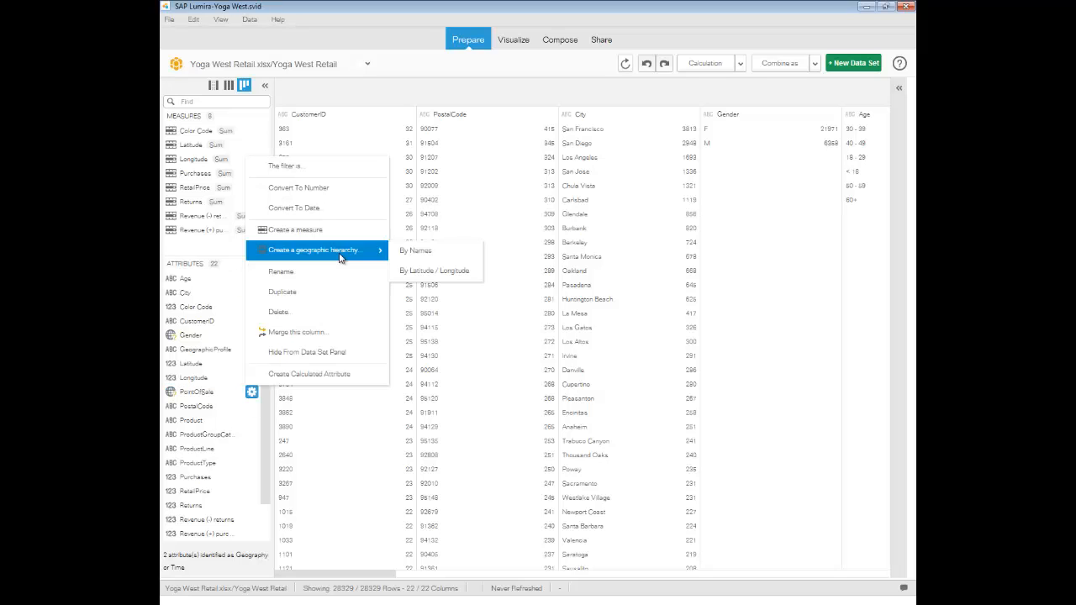
{"action": "scroll", "coordinate": [210, 462], "scroll_direction": "down", "scroll_amount": 1}
{"action": "left_click", "coordinate": [252, 521]}
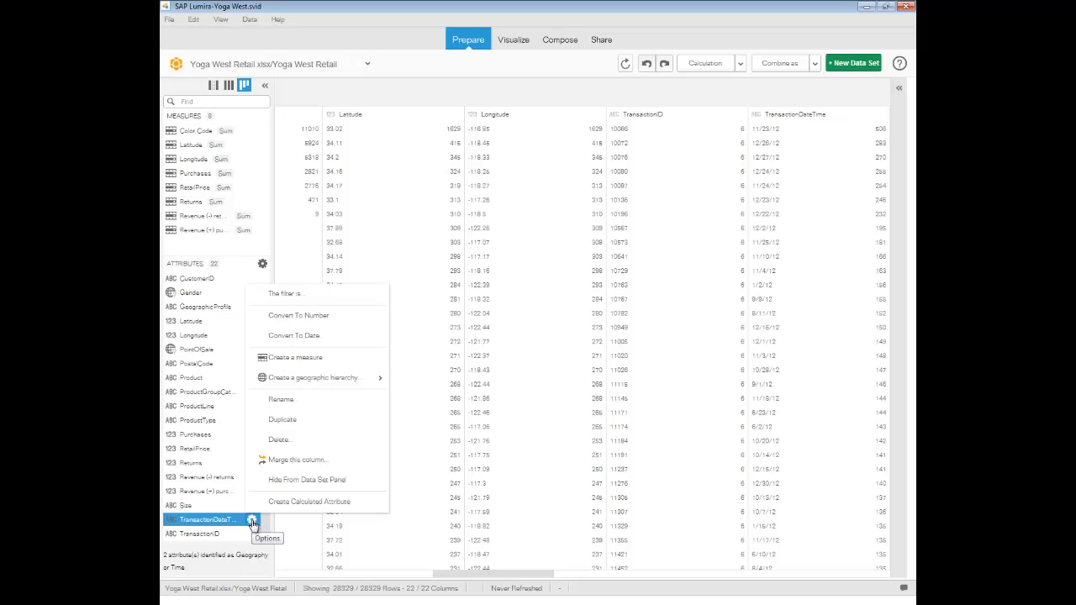
{"action": "left_click", "coordinate": [322, 336]}
{"action": "left_click", "coordinate": [646, 339]}
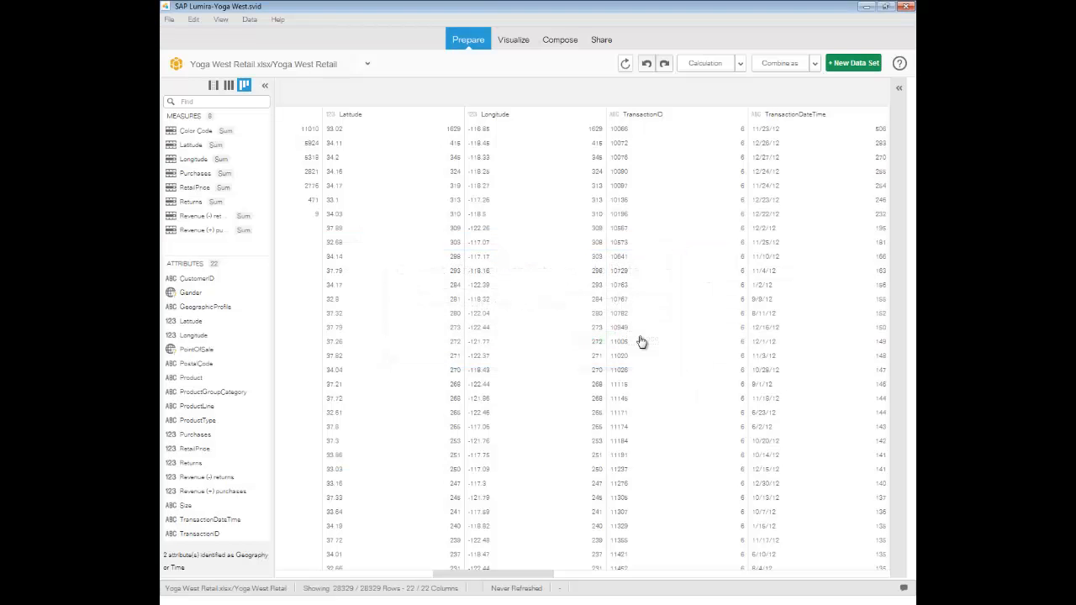
Display the data actions for the TransactionID column and for the Cardio Longsleeve value in the Product column
{"action": "left_click", "coordinate": [900, 90]}
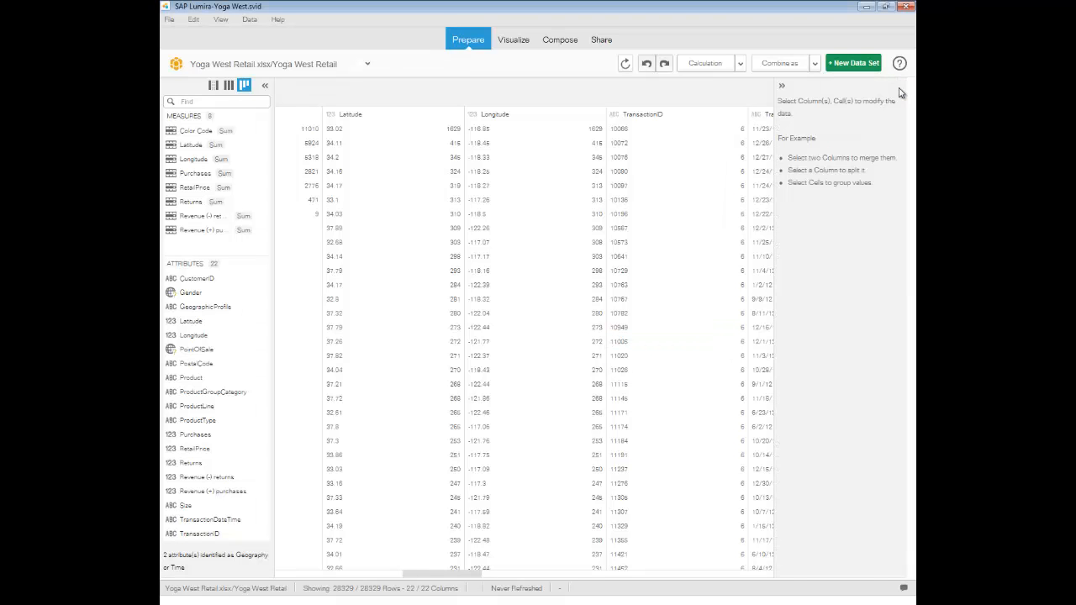
{"action": "left_click", "coordinate": [618, 145]}
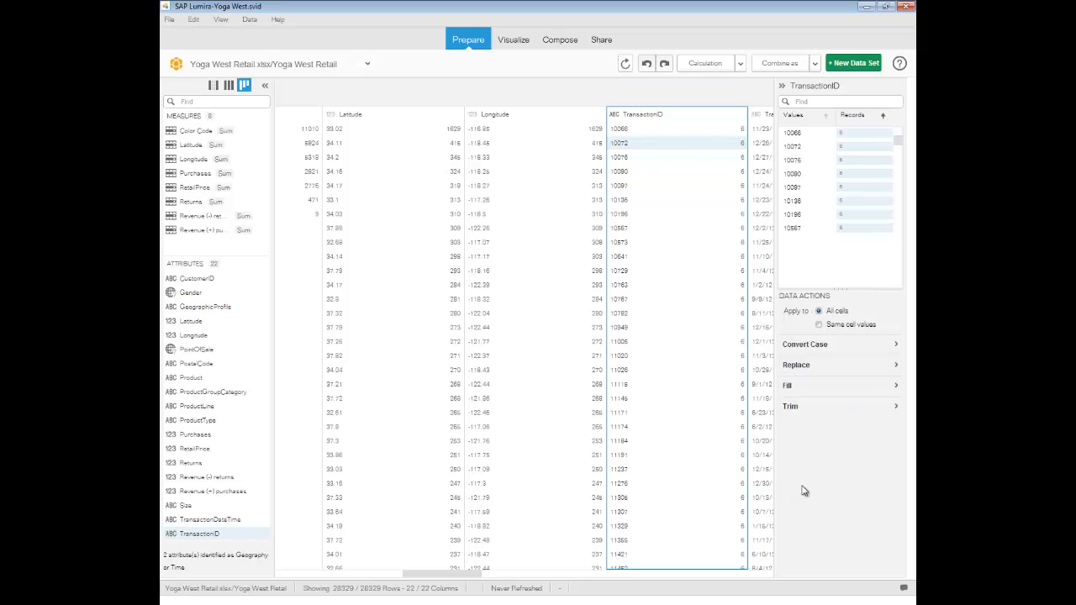
{"action": "scroll", "coordinate": [572, 395], "scroll_direction": "right", "scroll_amount": 5}
{"action": "left_click", "coordinate": [521, 374]}
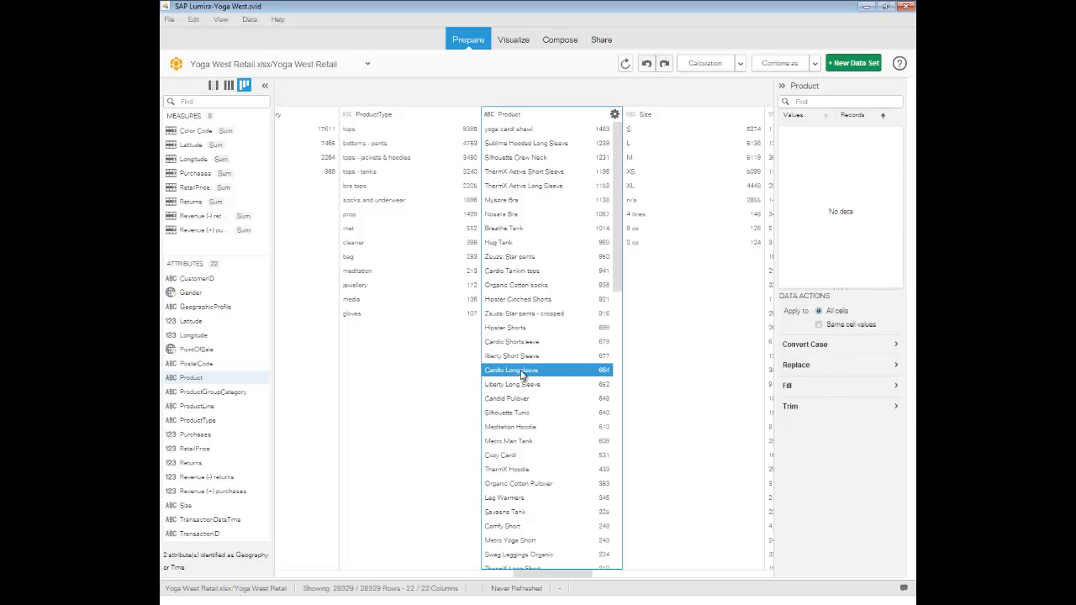
Review the Trim, Fill, Replace and Convert Case actions for the Product column and the choices for combining datasets
{"action": "left_click", "coordinate": [796, 407]}
{"action": "left_click", "coordinate": [798, 387]}
{"action": "left_click", "coordinate": [798, 366]}
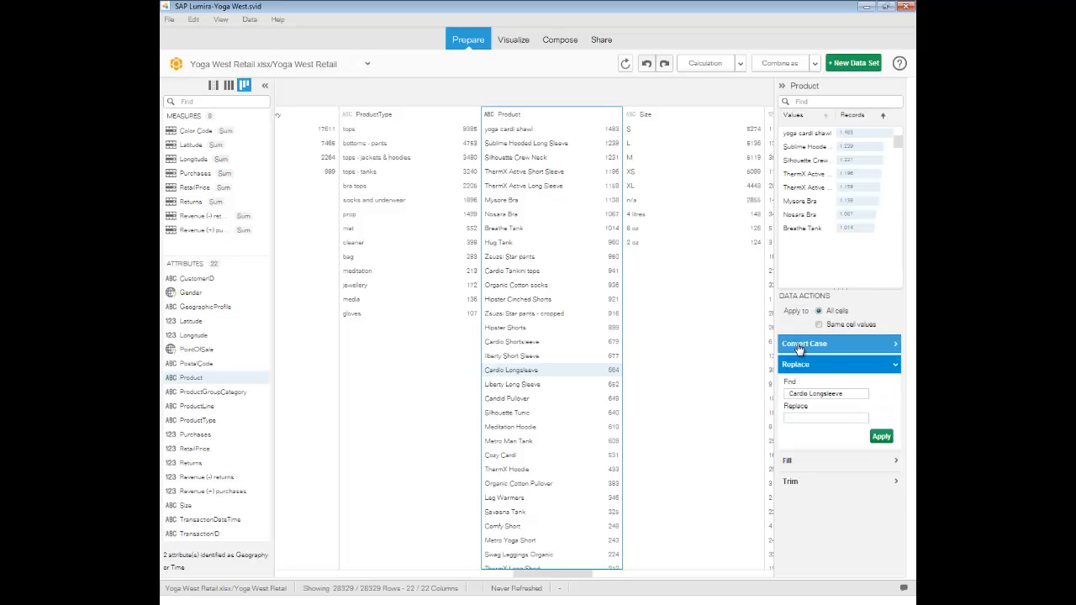
{"action": "left_click", "coordinate": [798, 346]}
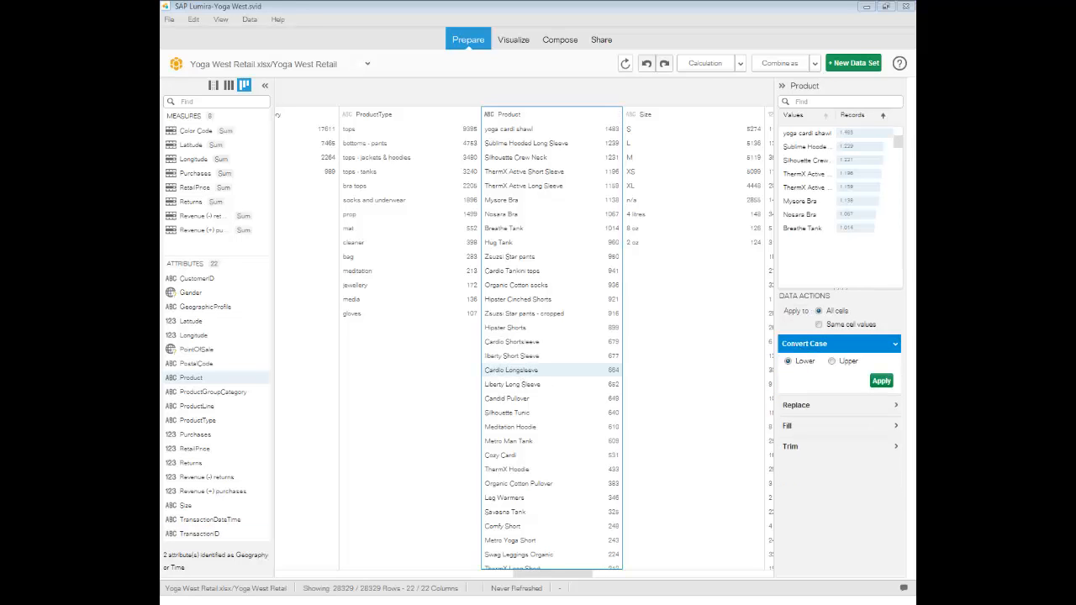
{"action": "left_click", "coordinate": [815, 65]}
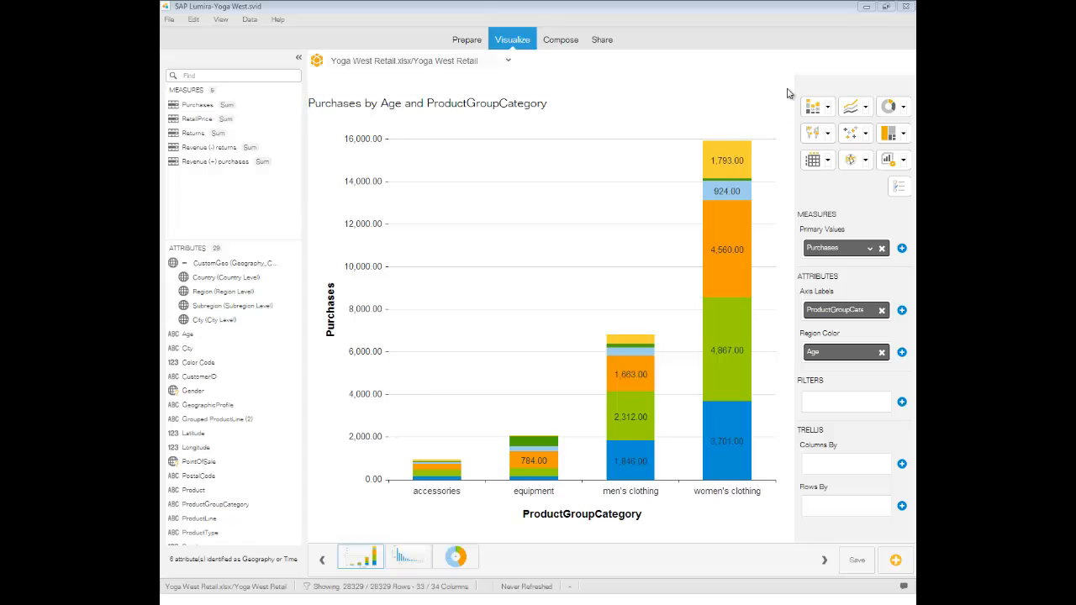
Look over the column chart types and the chart settings in the Visualize room
{"action": "left_click", "coordinate": [828, 109]}
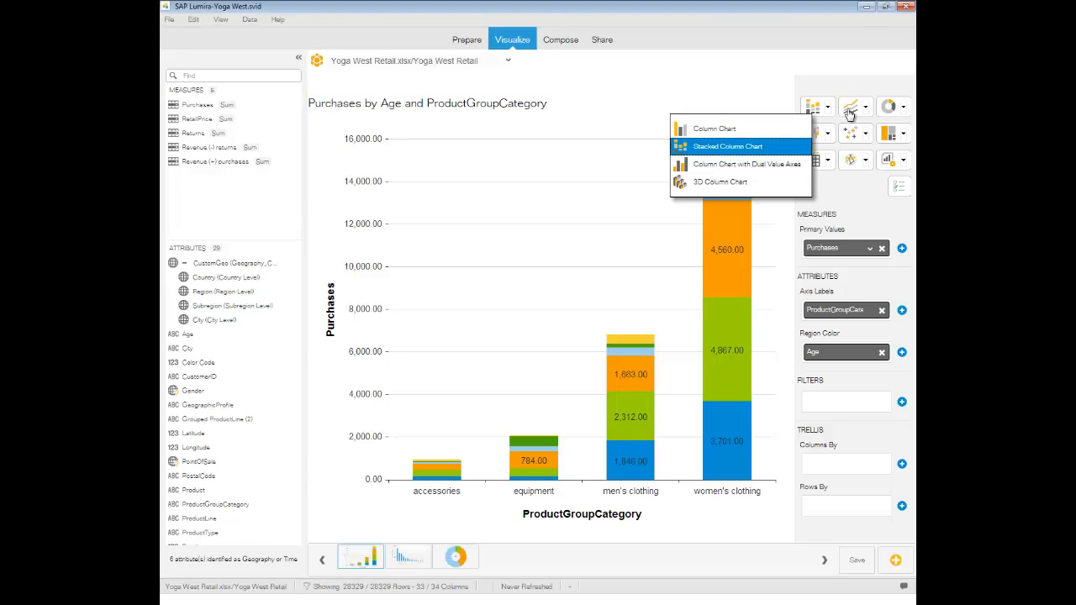
{"action": "left_click", "coordinate": [898, 187]}
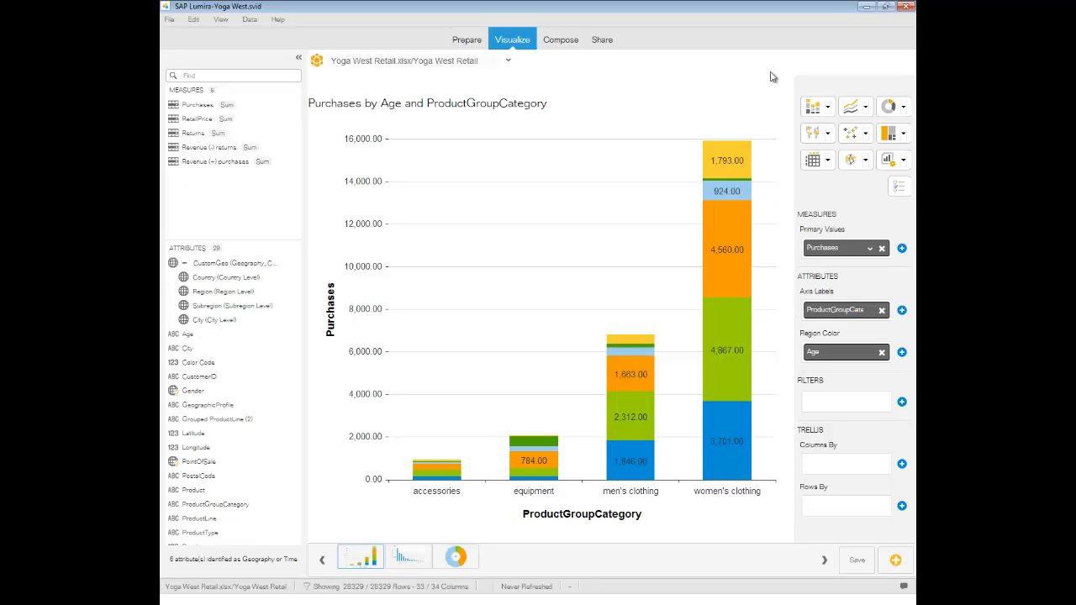
Add the Revenue (-) returns measure to the stacked column chart and look at the options of the saved donut chart
{"action": "double_click", "coordinate": [202, 148]}
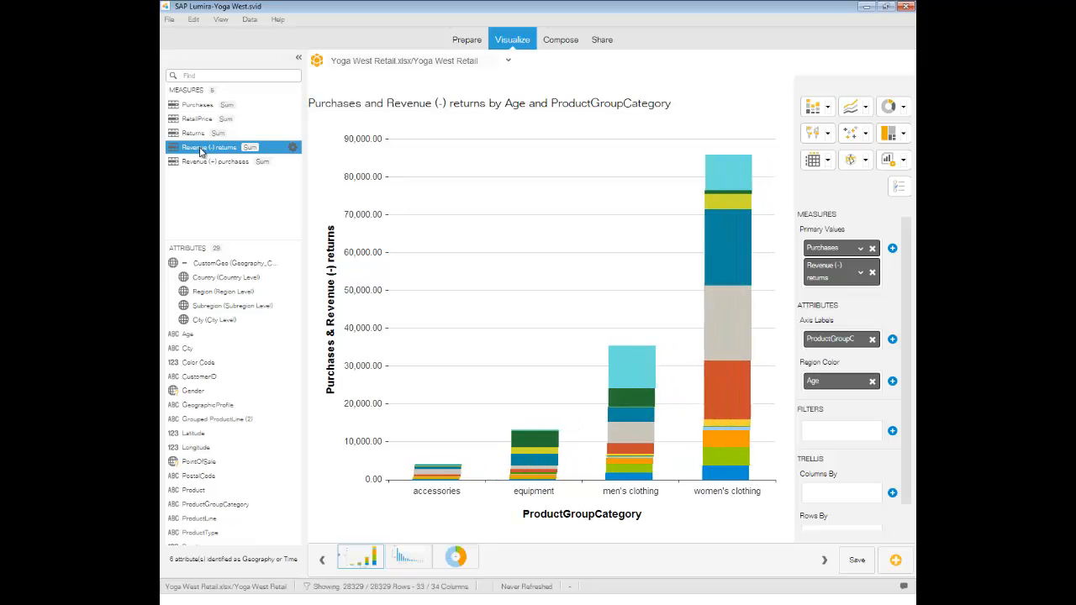
{"action": "left_click_drag", "start_coordinate": [202, 149], "coordinate": [502, 237]}
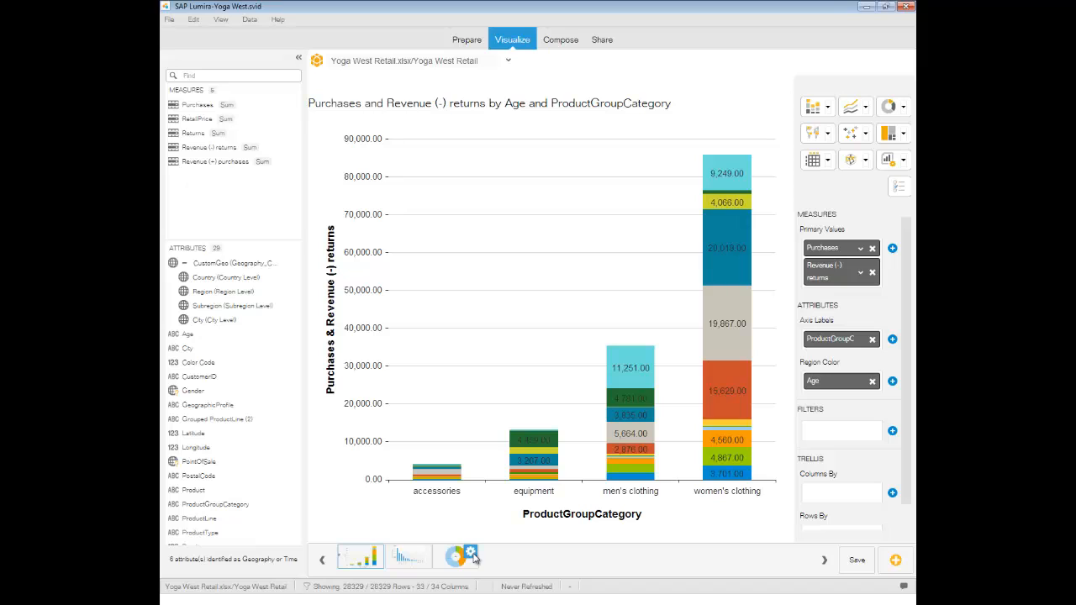
{"action": "left_click", "coordinate": [472, 554]}
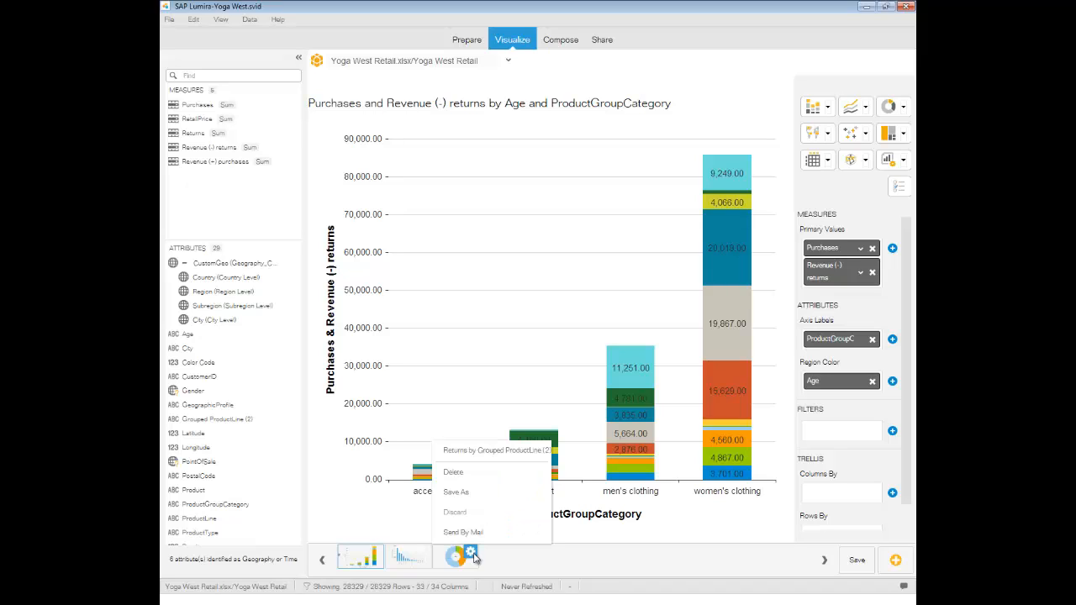
{"action": "left_click", "coordinate": [553, 559]}
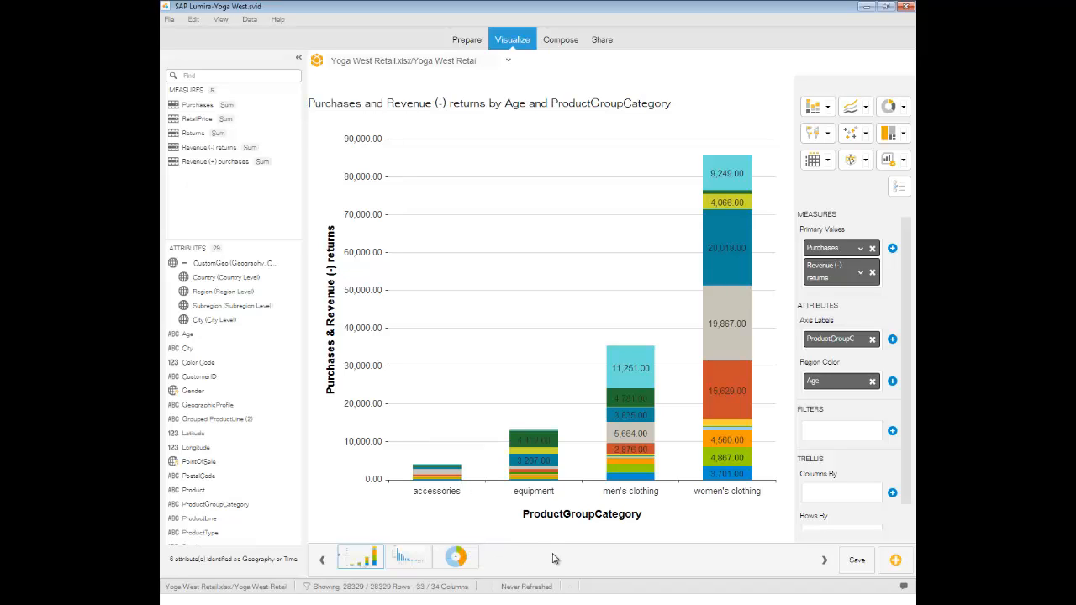
Display the Yoga West story in the Compose room with its board's title, background color and background image settings
{"action": "left_click", "coordinate": [560, 40]}
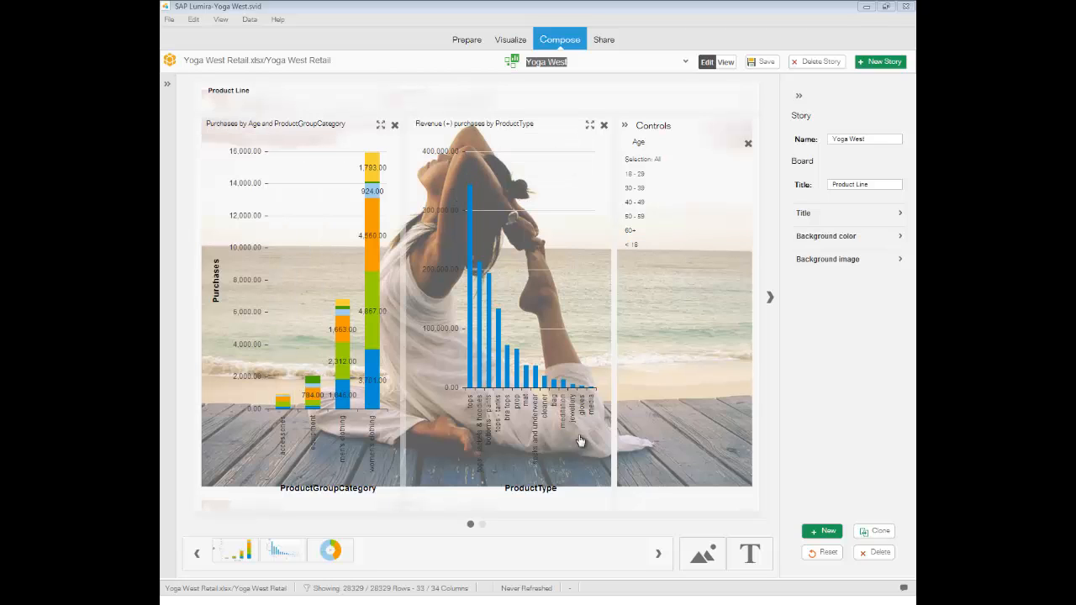
{"action": "left_click", "coordinate": [237, 551]}
{"action": "left_click_drag", "start_coordinate": [237, 550], "coordinate": [521, 555]}
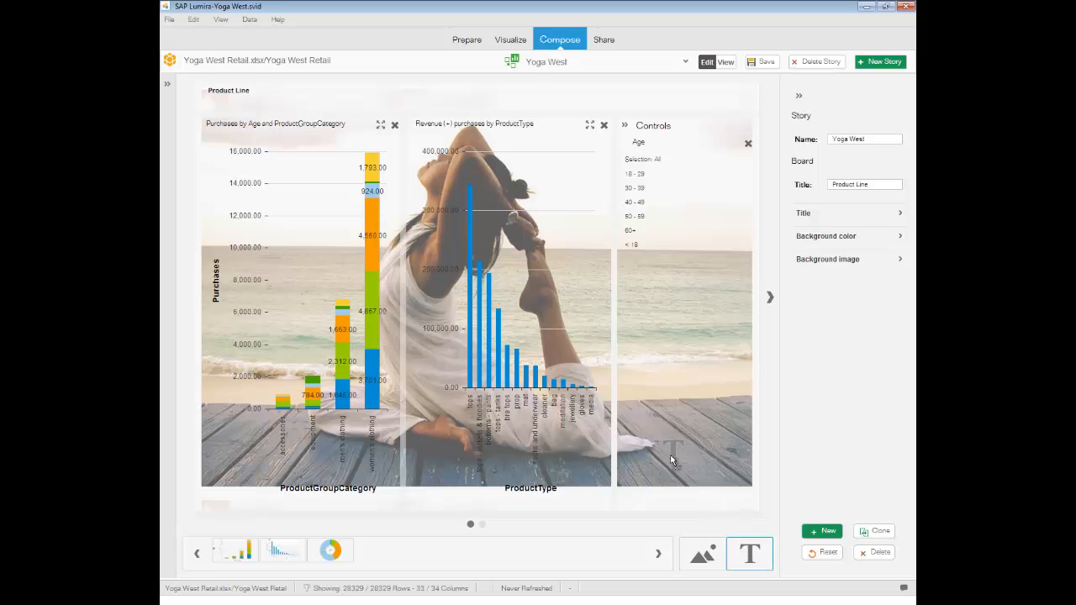
{"action": "left_click", "coordinate": [812, 213]}
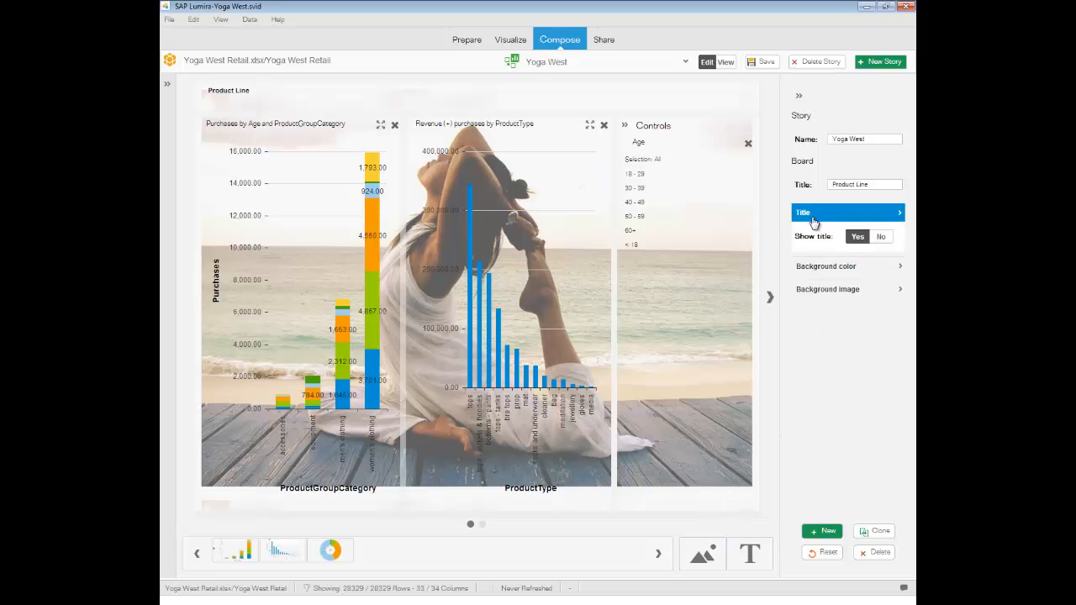
{"action": "left_click", "coordinate": [812, 267]}
{"action": "left_click", "coordinate": [812, 337]}
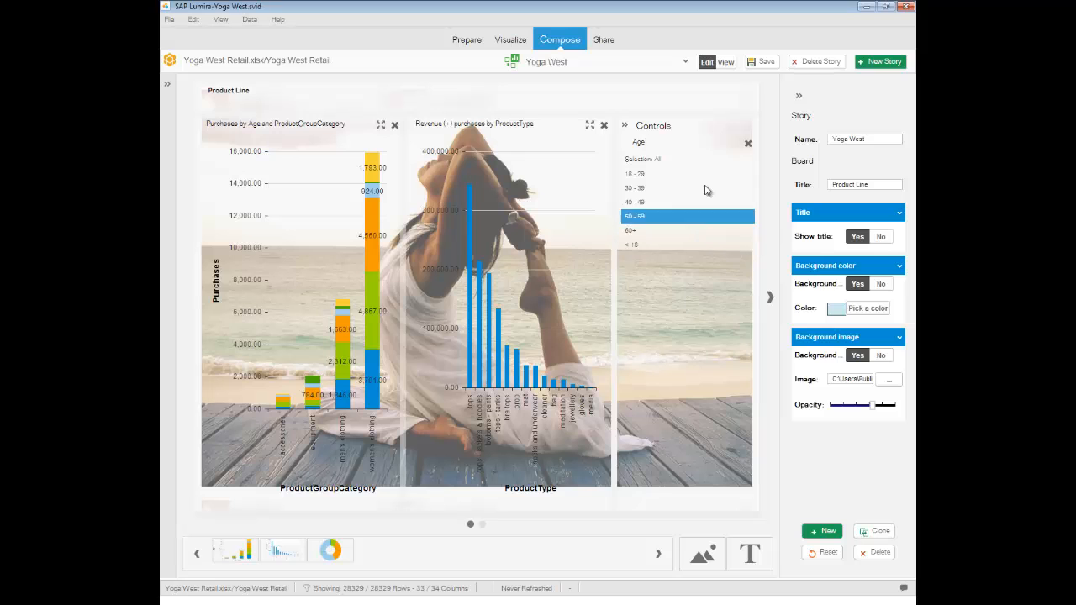
Filter the board by City instead of Age, selecting Antioch through Beale Afb, and collapse both side panes
{"action": "left_click", "coordinate": [167, 84]}
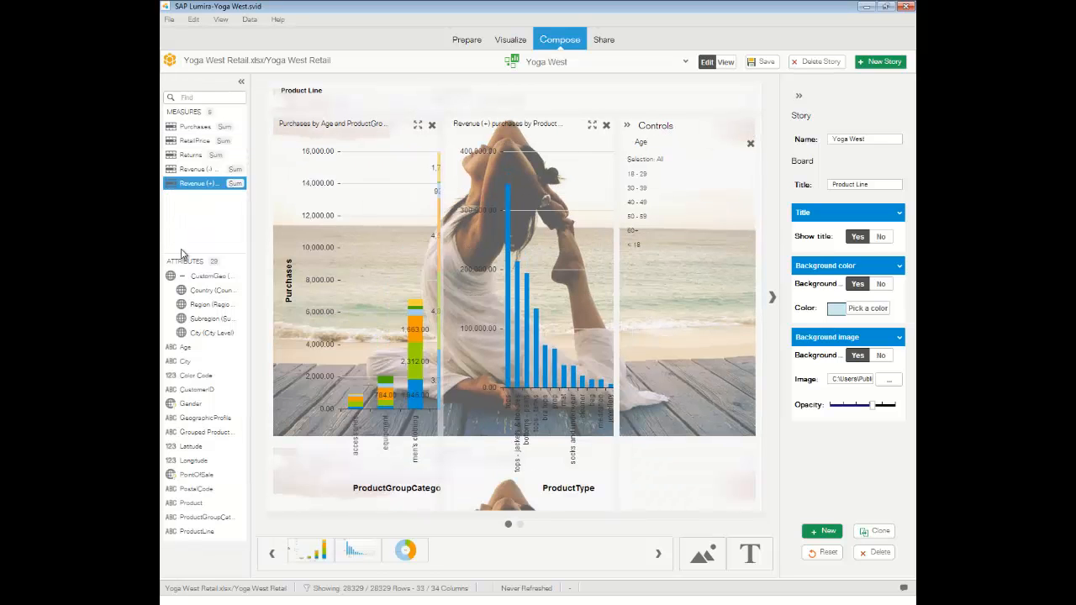
{"action": "left_click_drag", "start_coordinate": [192, 360], "coordinate": [674, 328]}
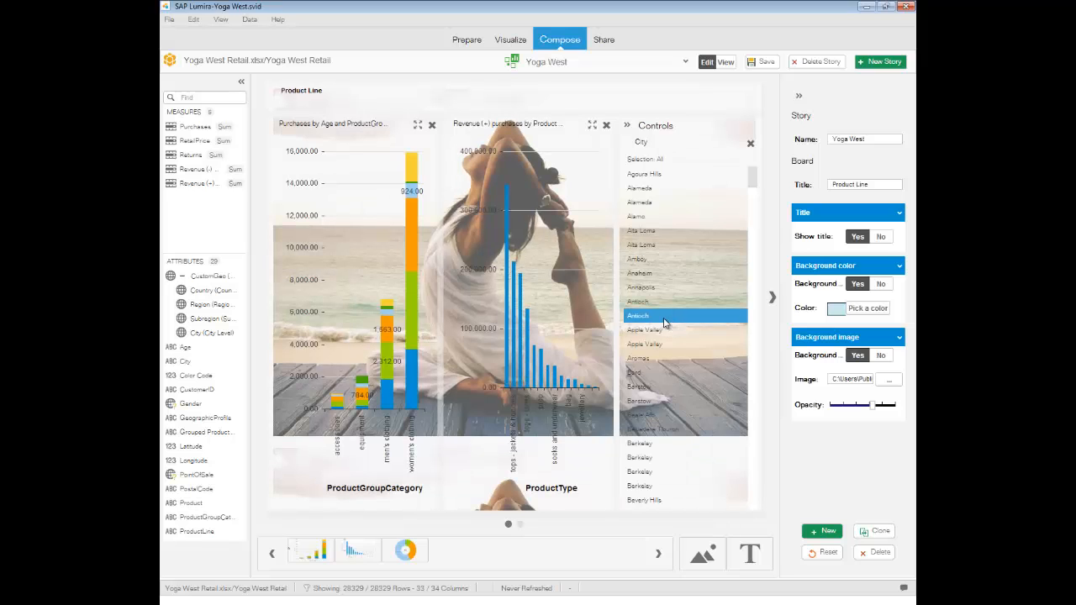
{"action": "left_click", "coordinate": [671, 316]}
{"action": "left_click", "coordinate": [641, 416], "text": "shift"}
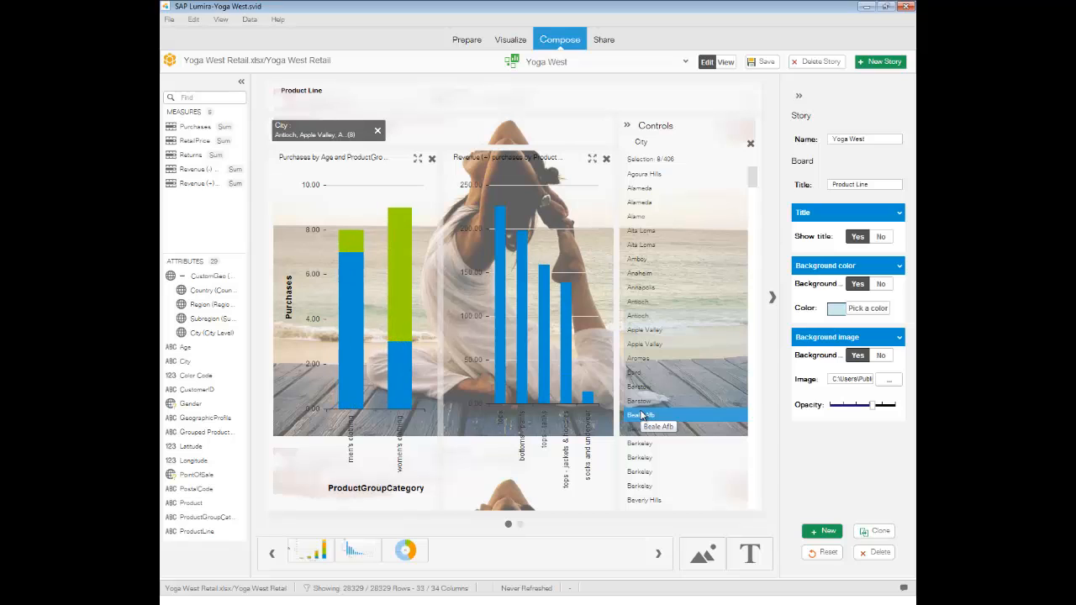
{"action": "left_click", "coordinate": [799, 96]}
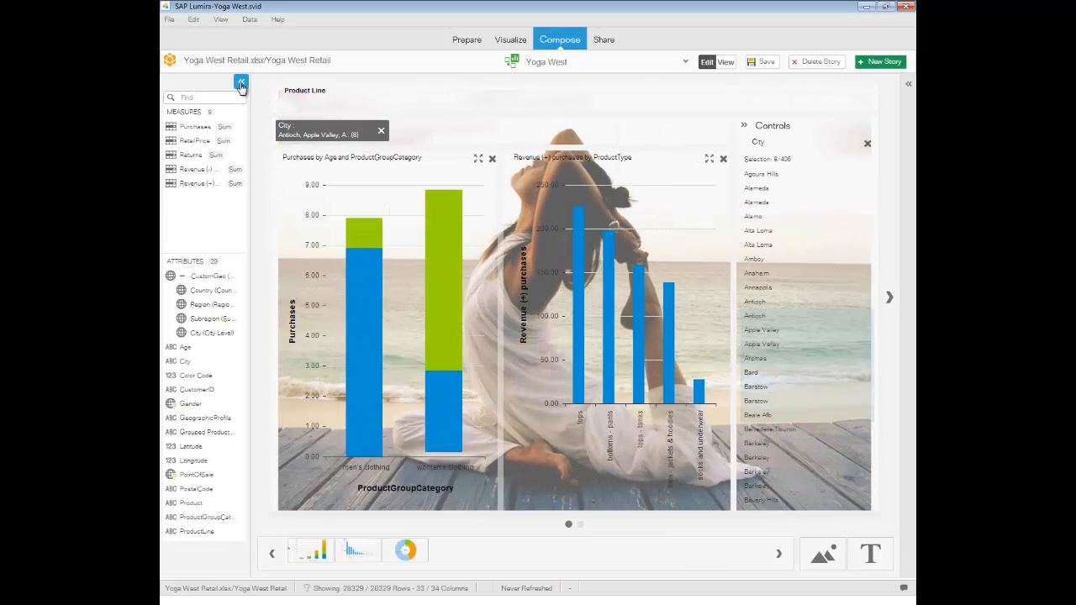
{"action": "left_click", "coordinate": [242, 81]}
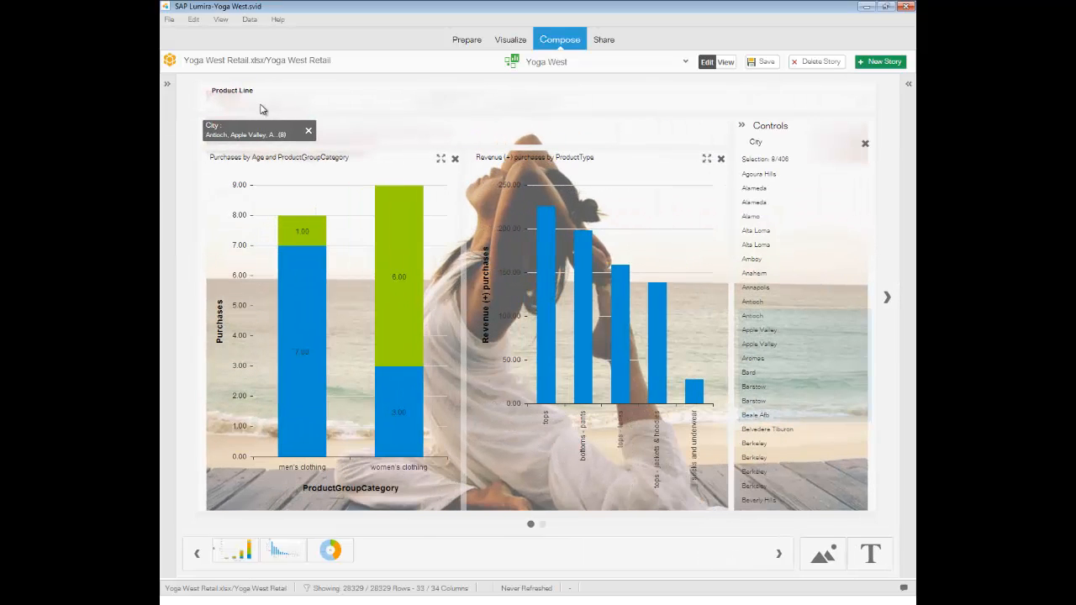
Go to the Share room and display the export and publishing options for the Yoga West Retail dataset
{"action": "left_click", "coordinate": [603, 40]}
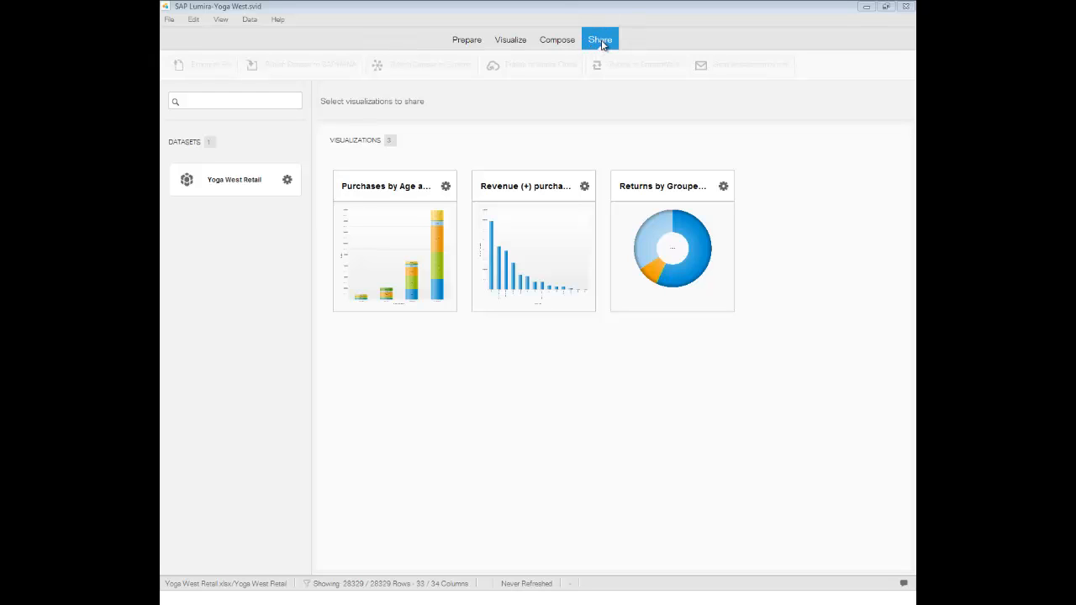
{"action": "left_click", "coordinate": [244, 185]}
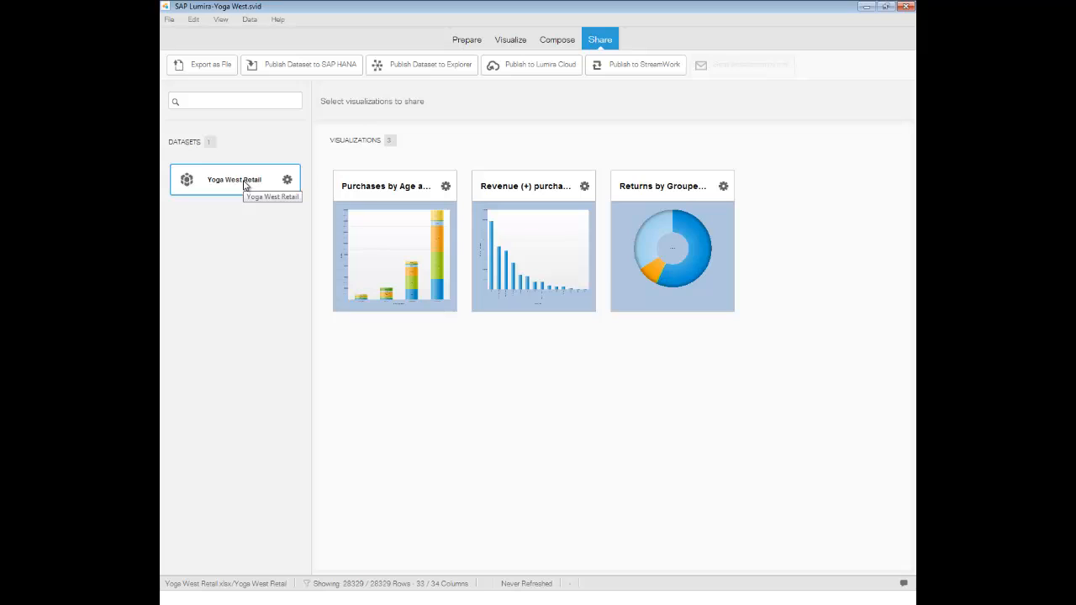